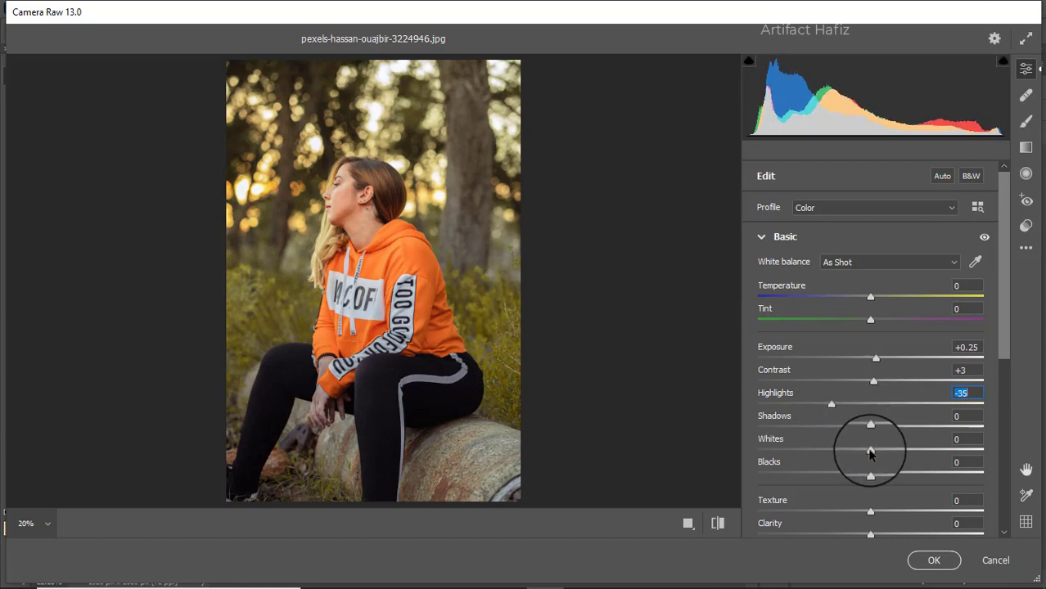
Set the basic tone adjustments to Whites +56, Shadows +19 and Blacks -11.
{"action": "left_click_drag", "start_coordinate": [870, 449], "coordinate": [934, 455]}
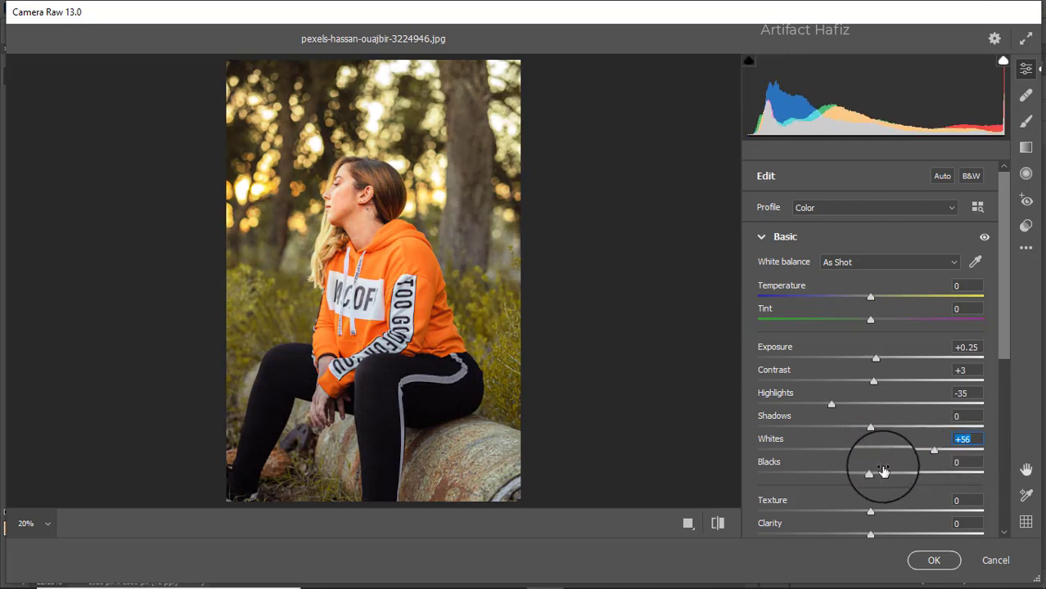
{"action": "left_click_drag", "start_coordinate": [870, 427], "coordinate": [893, 432]}
{"action": "mouse_move", "coordinate": [871, 475]}
{"action": "left_mouse_down"}
{"action": "mouse_move", "coordinate": [830, 471]}
{"action": "mouse_move", "coordinate": [853, 479]}
{"action": "left_mouse_up"}
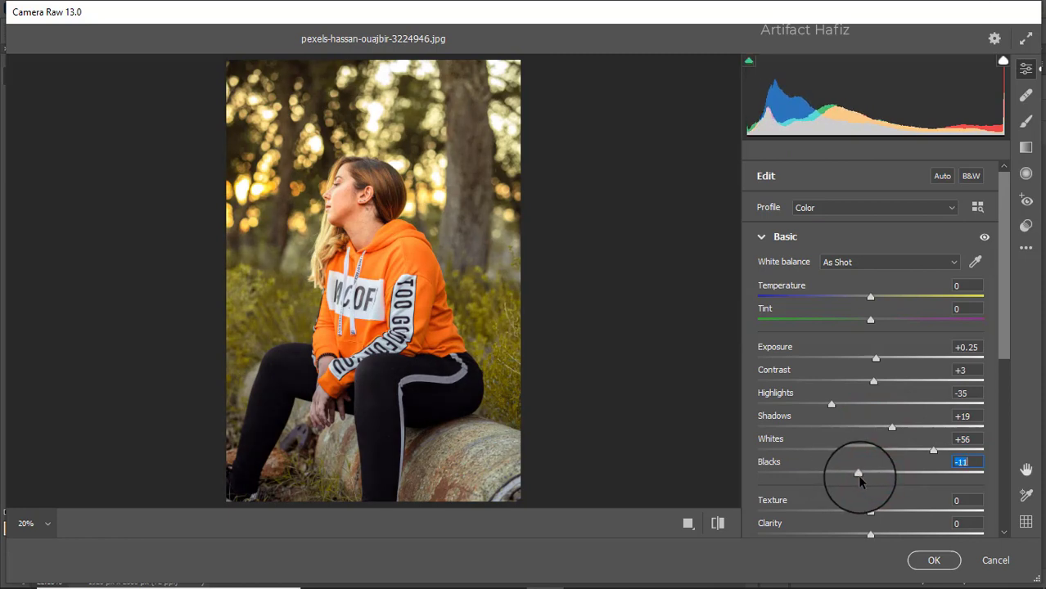
Set Texture to +3, Clarity to +7, Dehaze to +7, Vibrance to +18 and Saturation to -10.
{"action": "scroll", "coordinate": [880, 446], "scroll_direction": "down", "scroll_amount": 3}
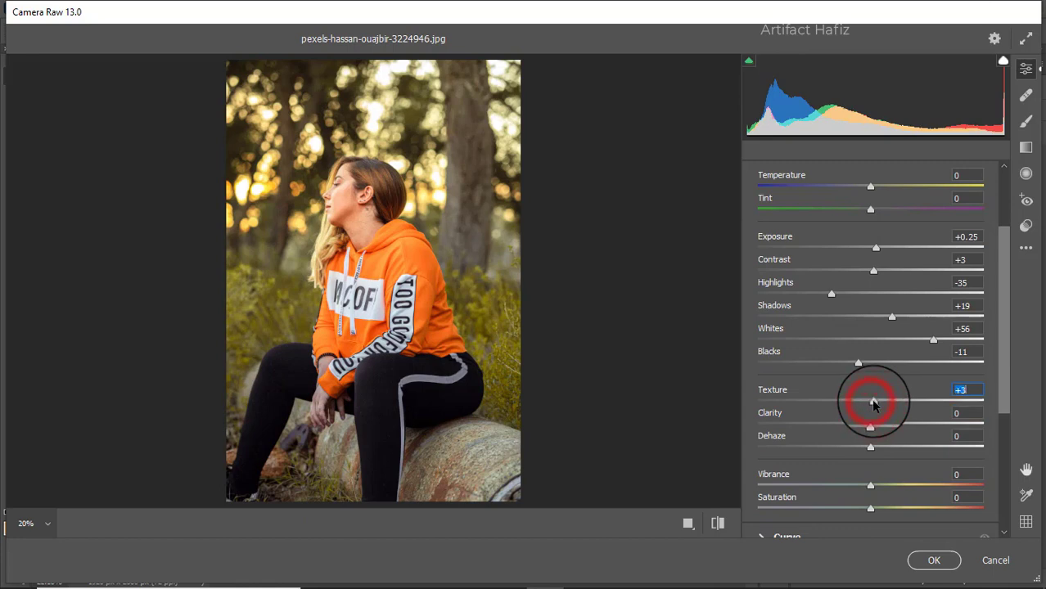
{"action": "left_click_drag", "start_coordinate": [871, 426], "coordinate": [876, 449]}
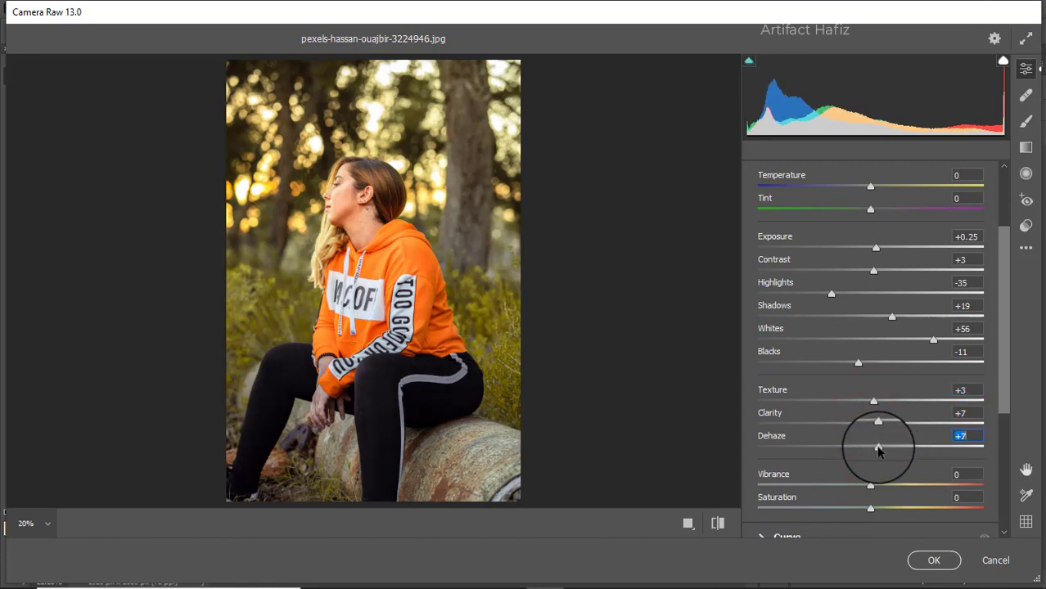
{"action": "mouse_move", "coordinate": [870, 487]}
{"action": "left_mouse_down"}
{"action": "mouse_move", "coordinate": [915, 489]}
{"action": "mouse_move", "coordinate": [889, 483]}
{"action": "left_mouse_up"}
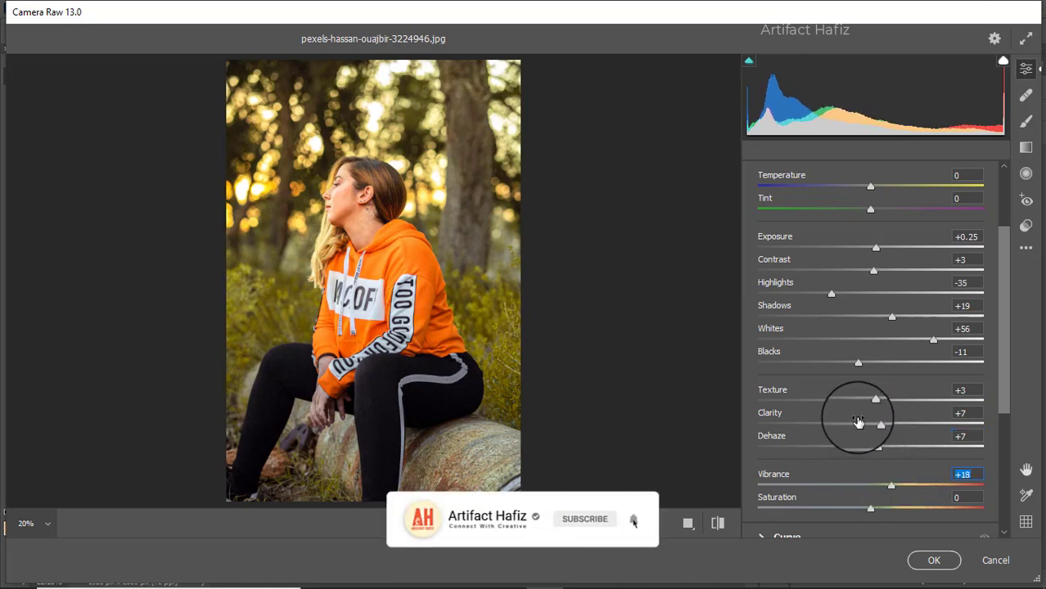
{"action": "scroll", "coordinate": [867, 401], "scroll_direction": "down", "scroll_amount": 3}
{"action": "left_click_drag", "start_coordinate": [868, 365], "coordinate": [858, 367]}
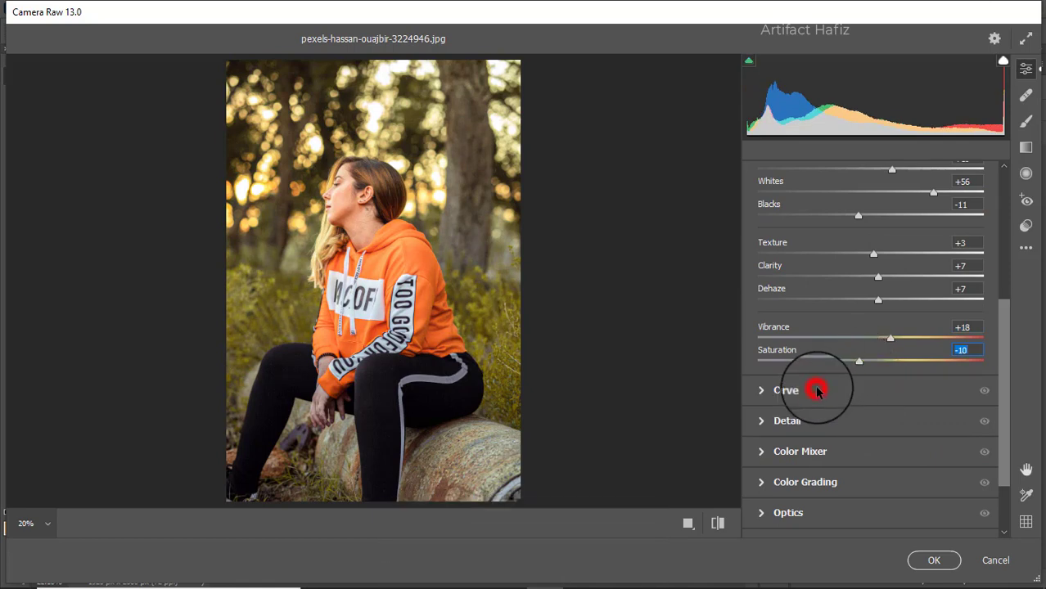
Shape the main point curve with points 64/61 and 188/197, and raise the blue channel's black point to output 10.
{"action": "left_click", "coordinate": [823, 391]}
{"action": "left_click", "coordinate": [842, 240]}
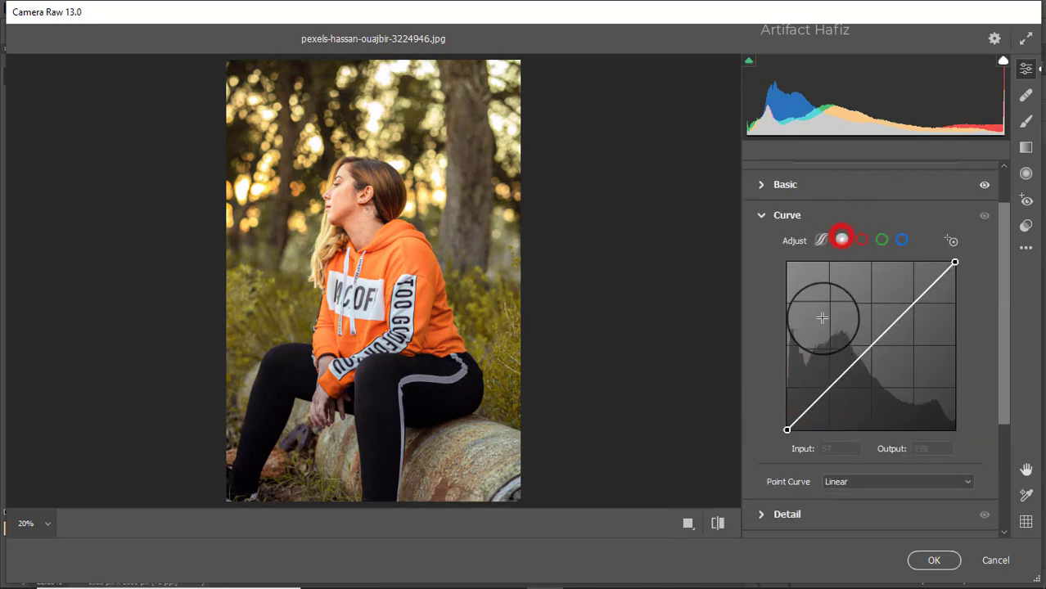
{"action": "left_click", "coordinate": [829, 389]}
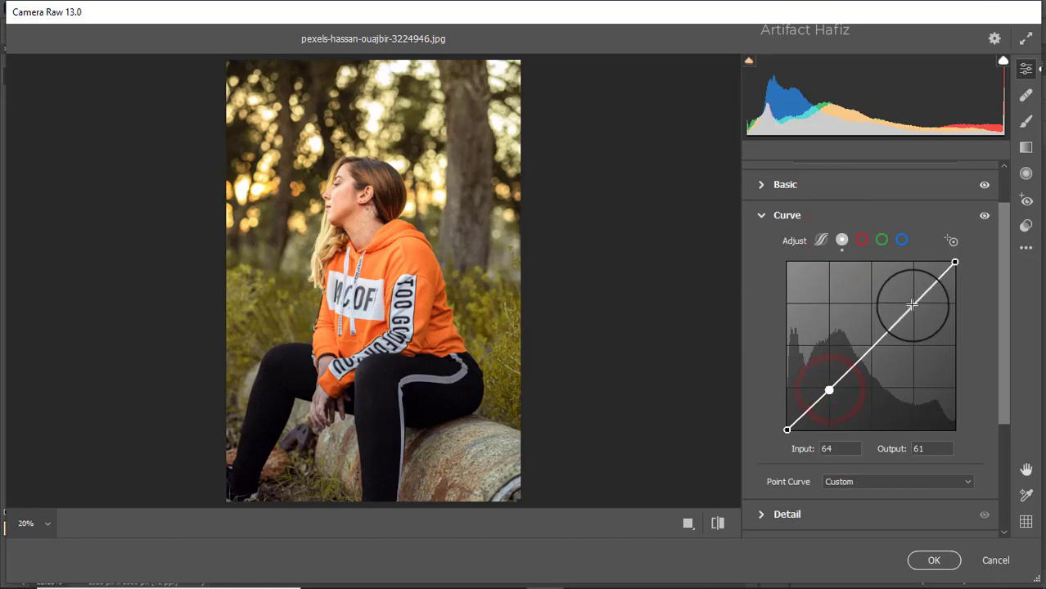
{"action": "left_click", "coordinate": [908, 297]}
{"action": "left_click_drag", "start_coordinate": [908, 297], "coordinate": [911, 300]}
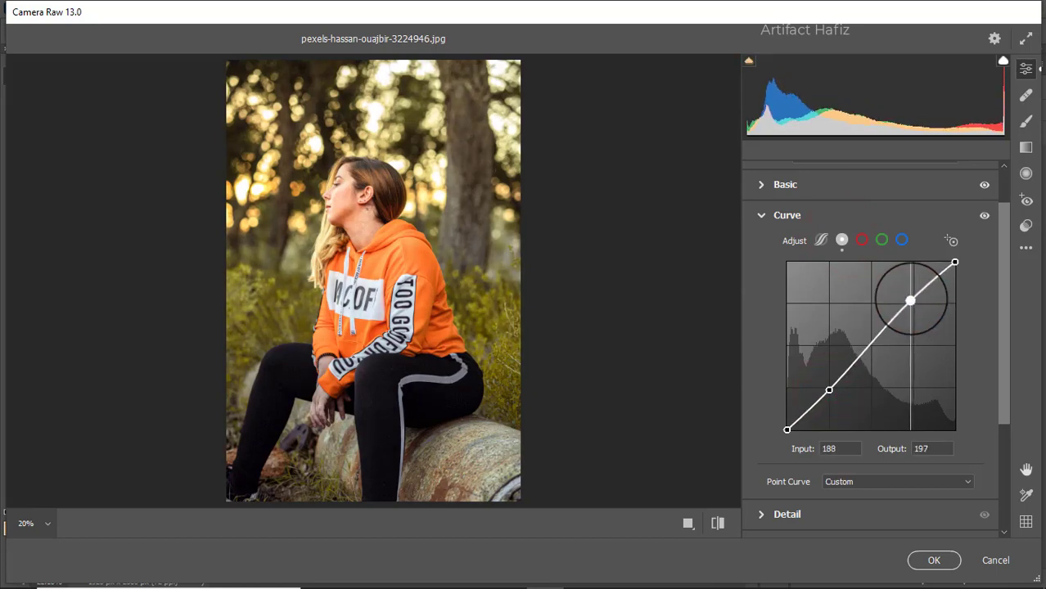
{"action": "left_click", "coordinate": [901, 240]}
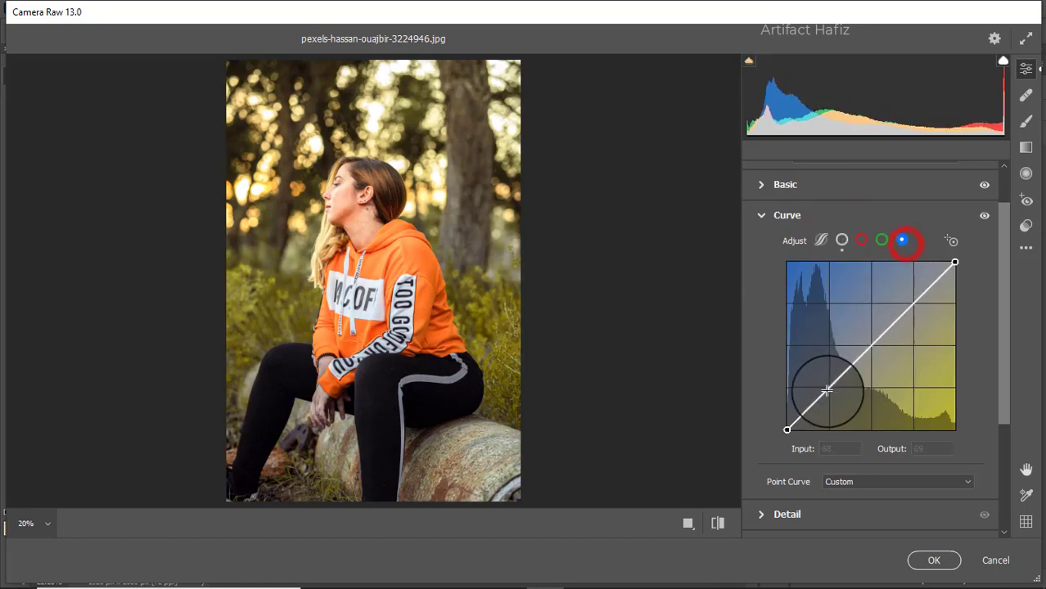
{"action": "left_click_drag", "start_coordinate": [786, 430], "coordinate": [787, 424]}
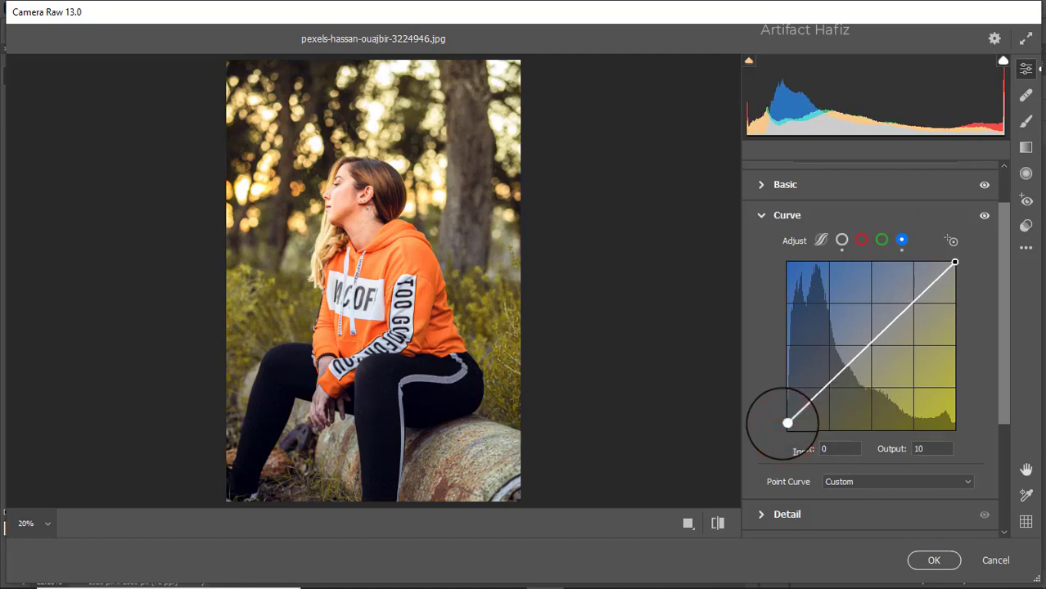
Set the detail adjustments to Sharpening 10, Noise Reduction 5 and Color Noise Reduction 17.
{"action": "scroll", "coordinate": [818, 353], "scroll_direction": "down", "scroll_amount": 5}
{"action": "left_click", "coordinate": [790, 405]}
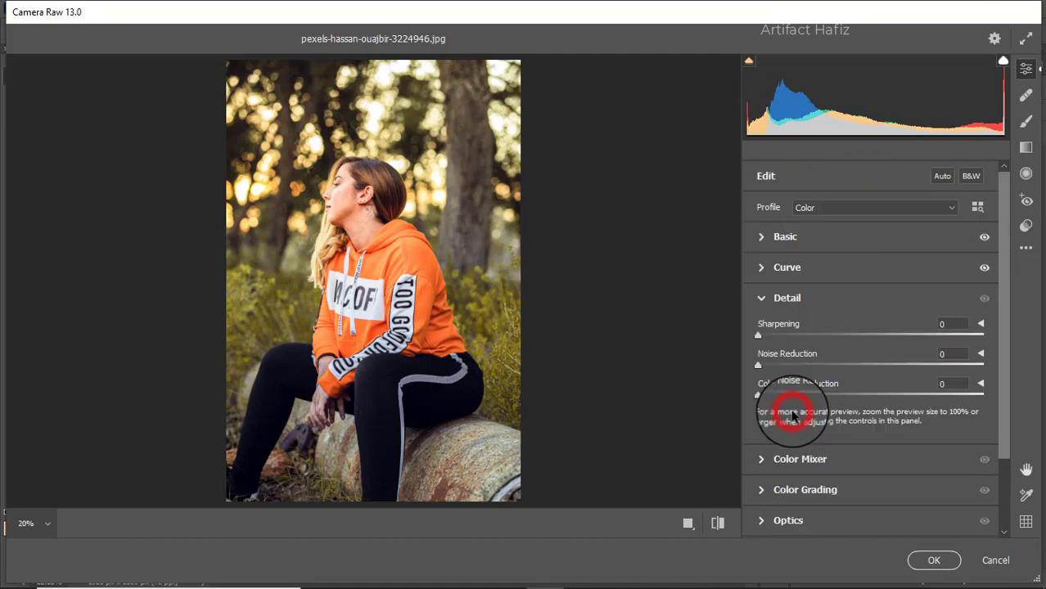
{"action": "left_click", "coordinate": [759, 336]}
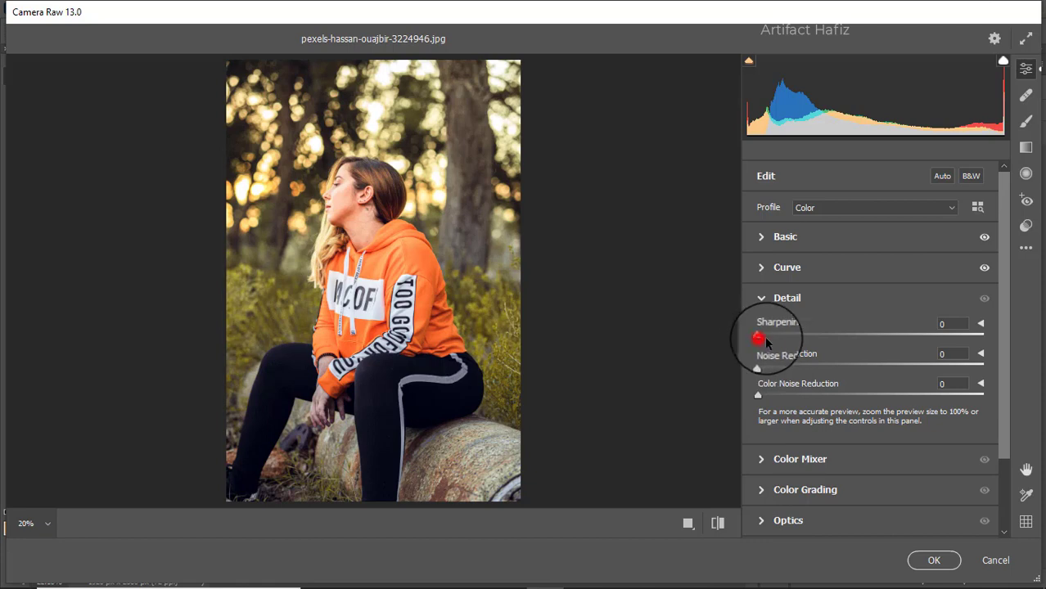
{"action": "left_click_drag", "start_coordinate": [768, 343], "coordinate": [782, 362]}
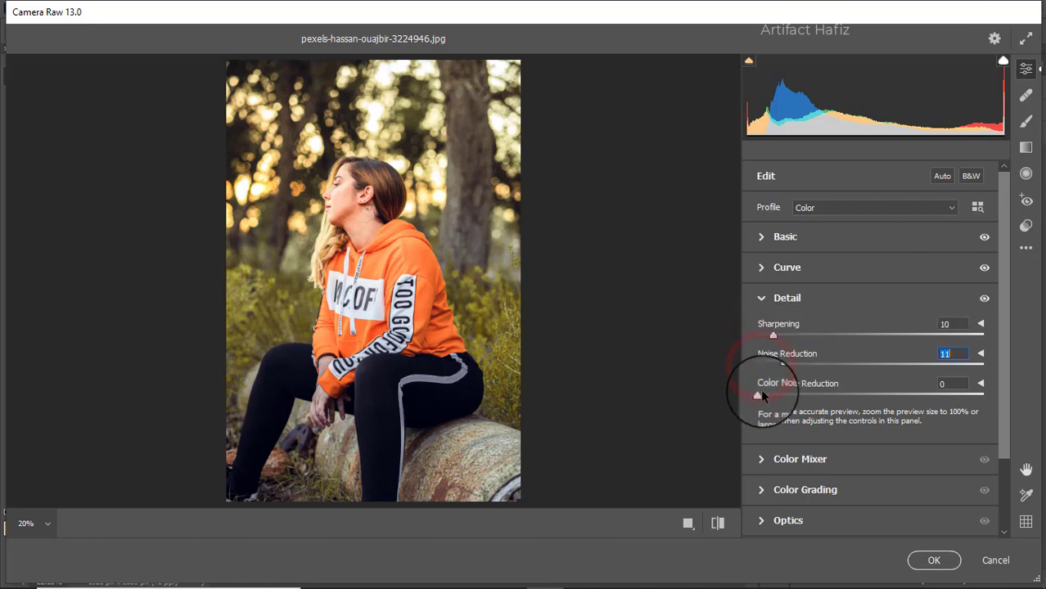
{"action": "mouse_move", "coordinate": [786, 401]}
{"action": "left_mouse_down"}
{"action": "mouse_move", "coordinate": [773, 369]}
{"action": "mouse_move", "coordinate": [798, 397]}
{"action": "left_mouse_up"}
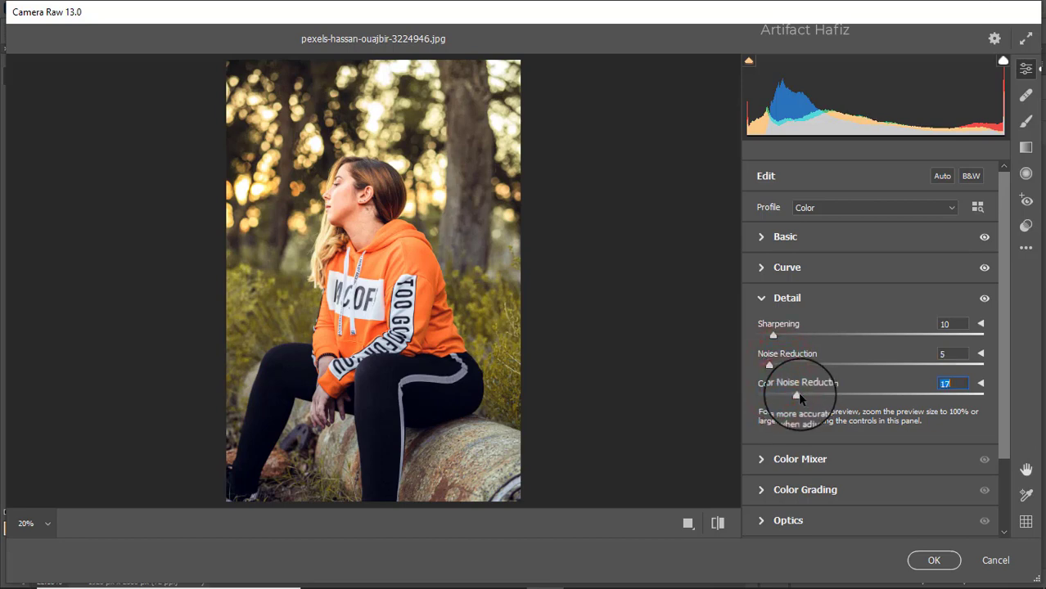
Set the Color Mixer saturation to Reds +9, Oranges +10, Yellows -26, Greens -100, Aquas +5 and Blues +5.
{"action": "left_click", "coordinate": [796, 461]}
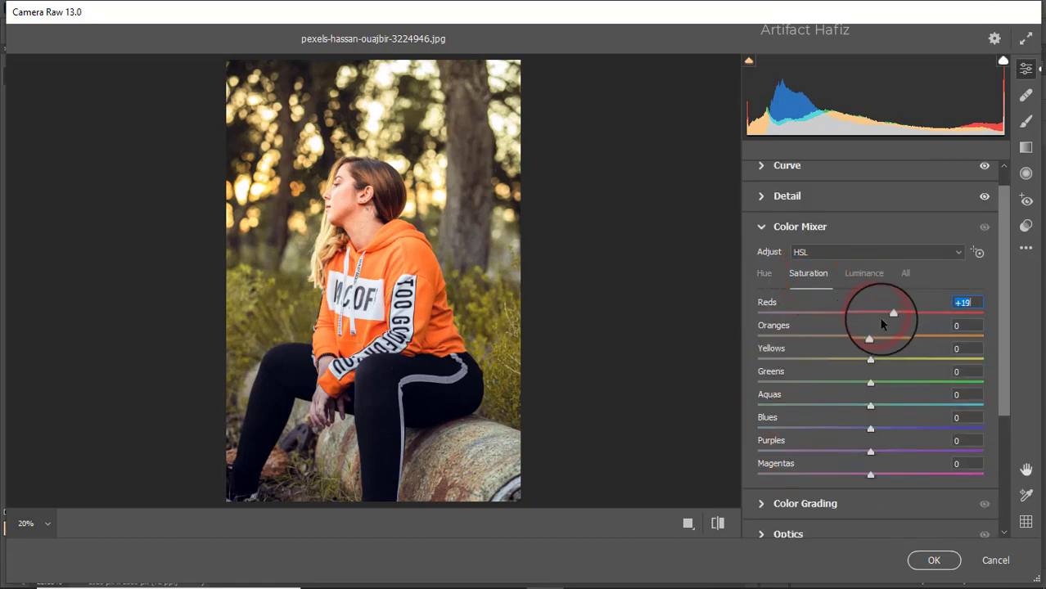
{"action": "left_click_drag", "start_coordinate": [869, 336], "coordinate": [702, 384]}
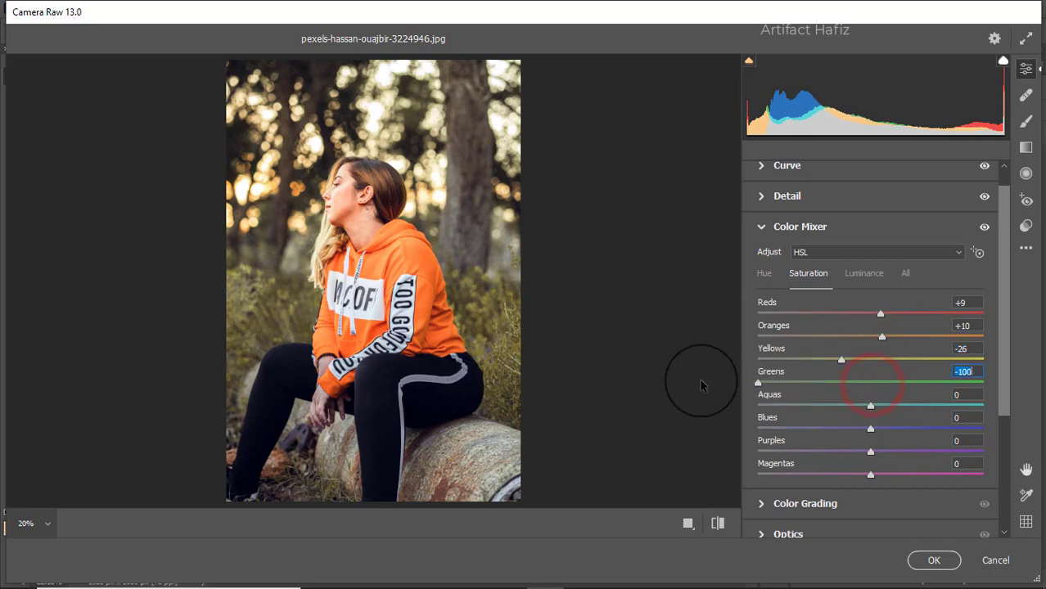
{"action": "left_click_drag", "start_coordinate": [838, 361], "coordinate": [785, 360]}
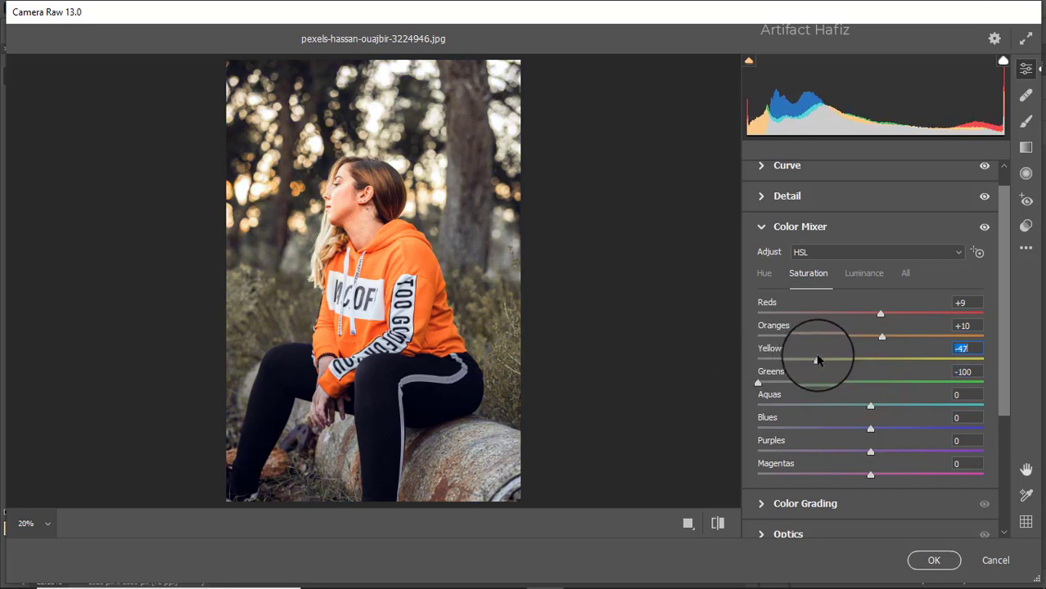
{"action": "left_click_drag", "start_coordinate": [816, 358], "coordinate": [832, 367]}
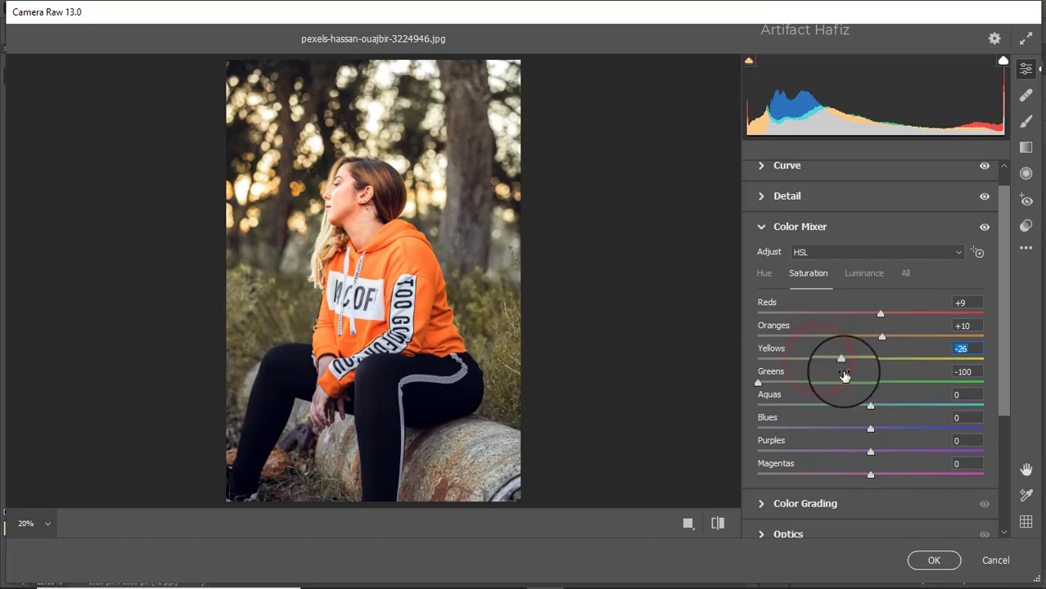
{"action": "left_click_drag", "start_coordinate": [870, 404], "coordinate": [877, 429]}
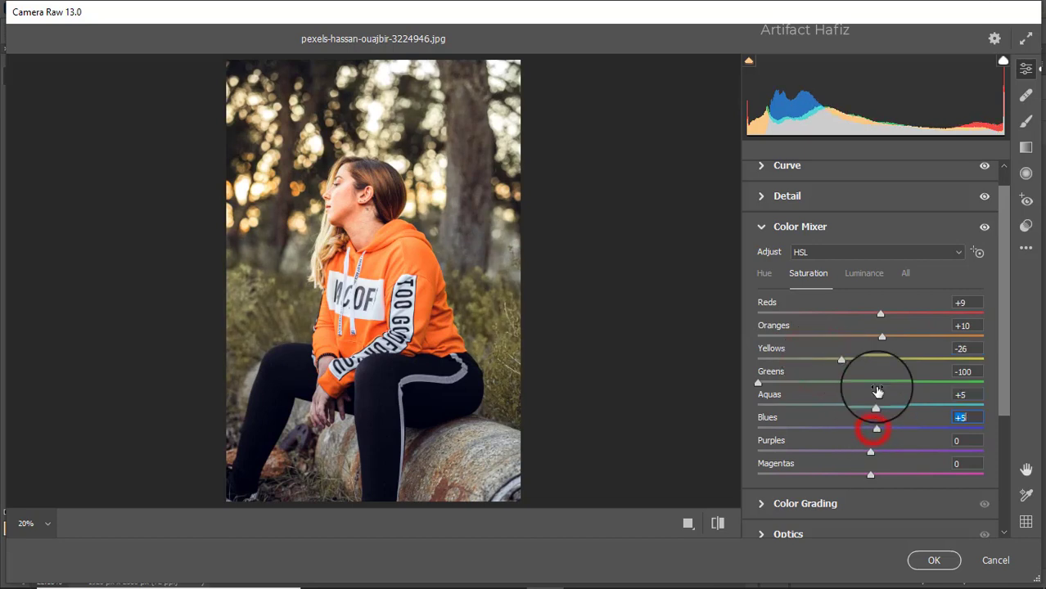
Set the Color Mixer luminance to Oranges +2, Yellows +16 and Greens -17, and the hue to Aquas -33 and Blues -100.
{"action": "left_click", "coordinate": [857, 275]}
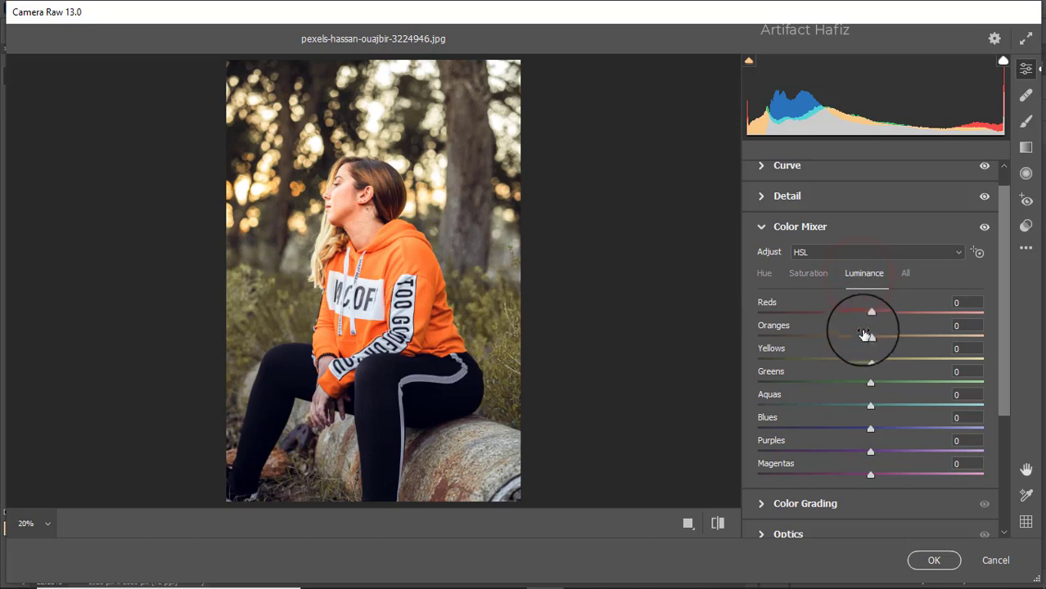
{"action": "left_click_drag", "start_coordinate": [869, 343], "coordinate": [834, 360]}
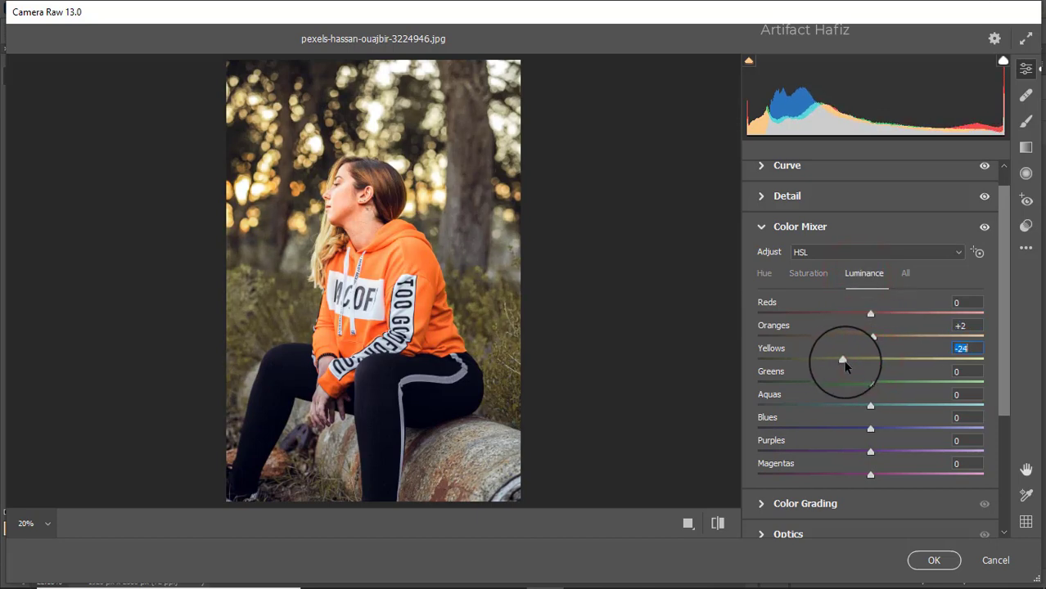
{"action": "left_click", "coordinate": [869, 382]}
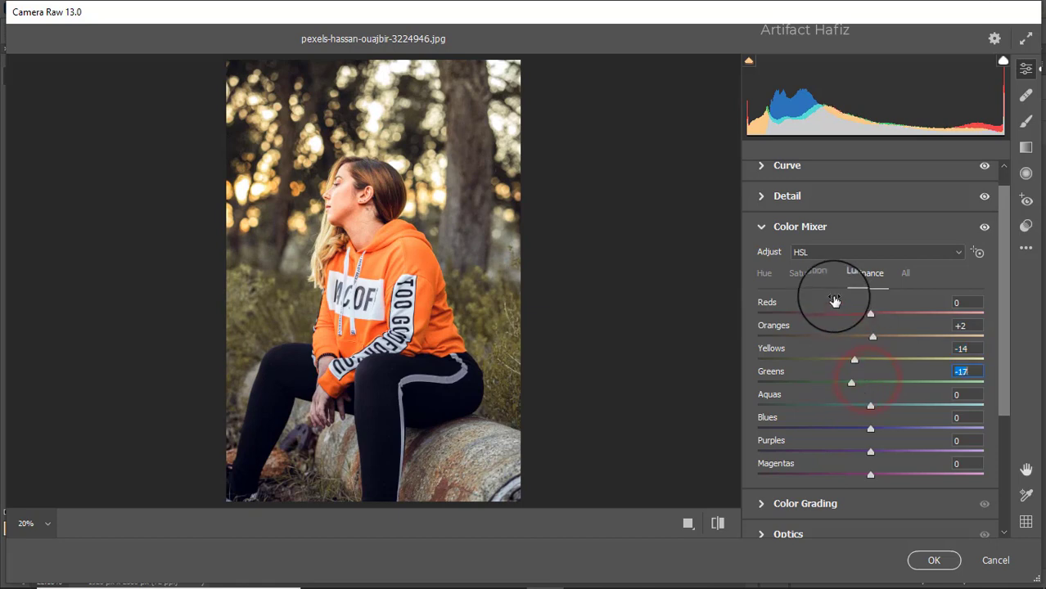
{"action": "left_click_drag", "start_coordinate": [854, 360], "coordinate": [888, 366]}
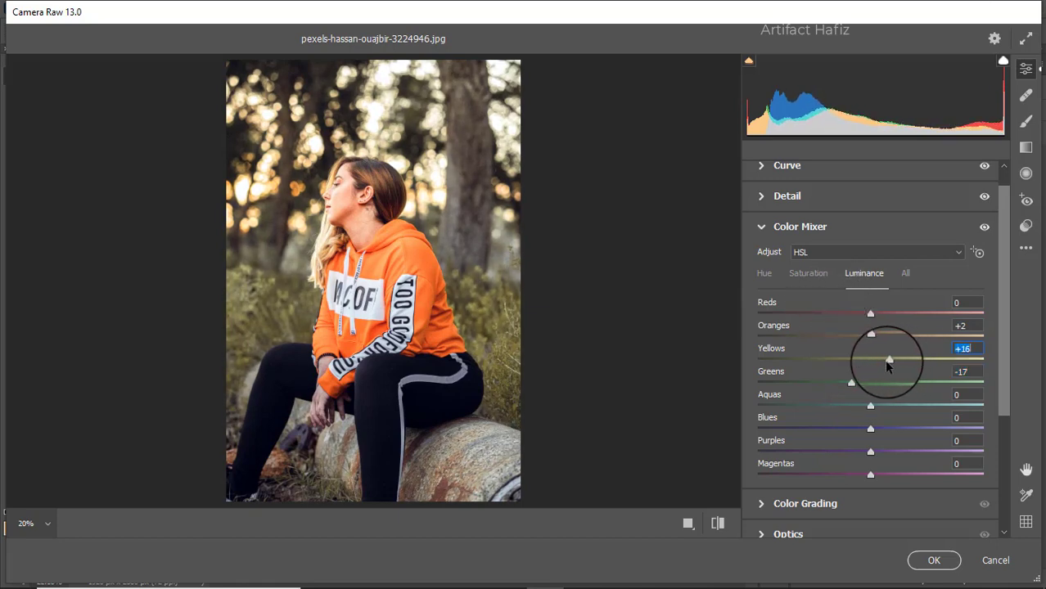
{"action": "left_click", "coordinate": [767, 276]}
{"action": "left_click_drag", "start_coordinate": [870, 406], "coordinate": [749, 427]}
Color grade the shadows with a blue tint of hue 230 and saturation 11, and the highlights with a slight green tint.
{"action": "scroll", "coordinate": [860, 420], "scroll_direction": "down", "scroll_amount": 3}
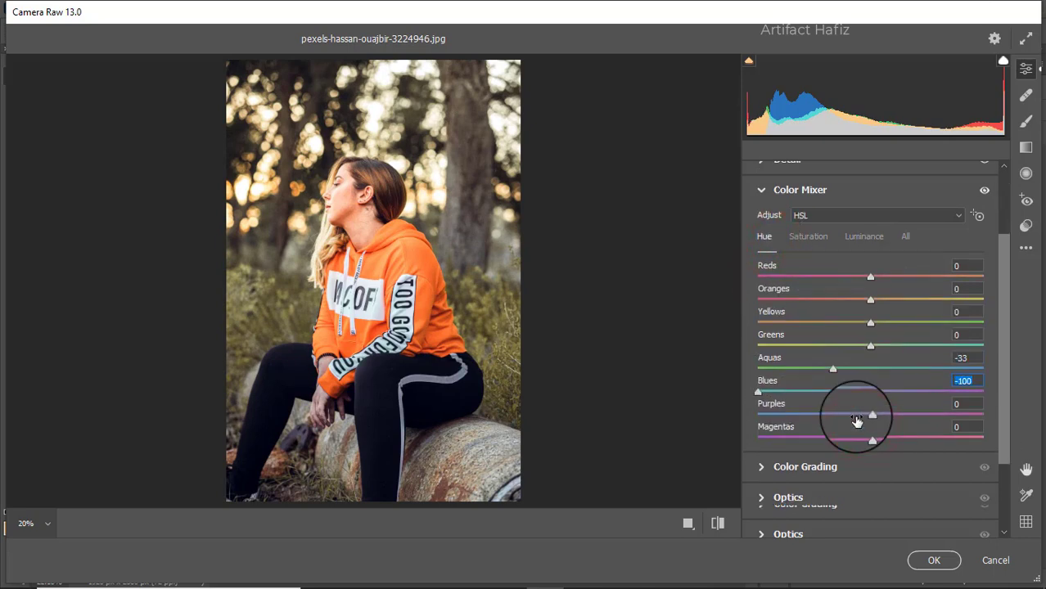
{"action": "left_click", "coordinate": [817, 398]}
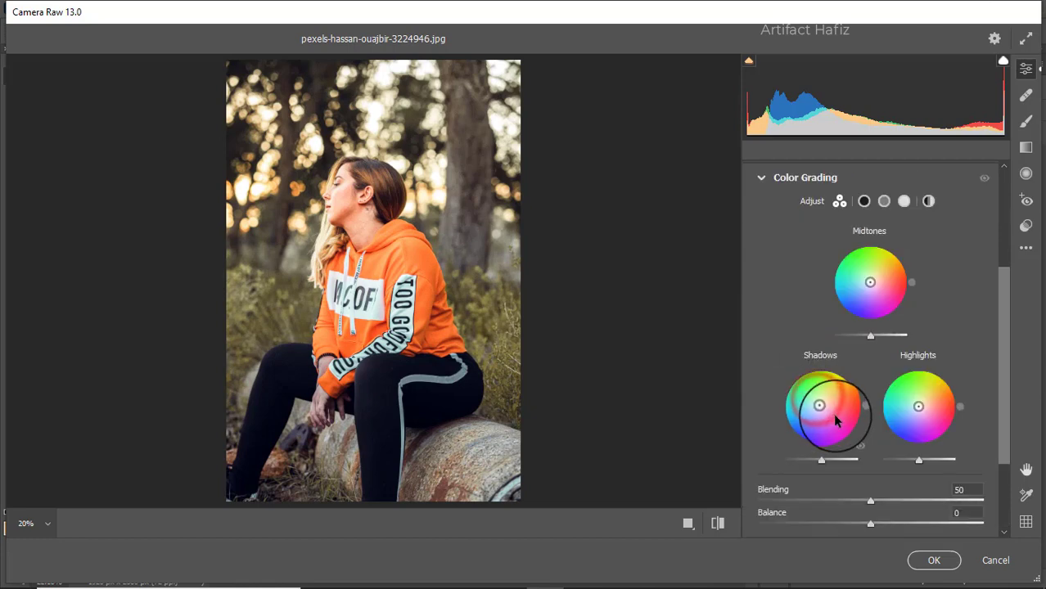
{"action": "mouse_move", "coordinate": [818, 406]}
{"action": "left_mouse_down"}
{"action": "mouse_move", "coordinate": [784, 406]}
{"action": "mouse_move", "coordinate": [832, 315]}
{"action": "mouse_move", "coordinate": [752, 472]}
{"action": "mouse_move", "coordinate": [772, 480]}
{"action": "left_mouse_up"}
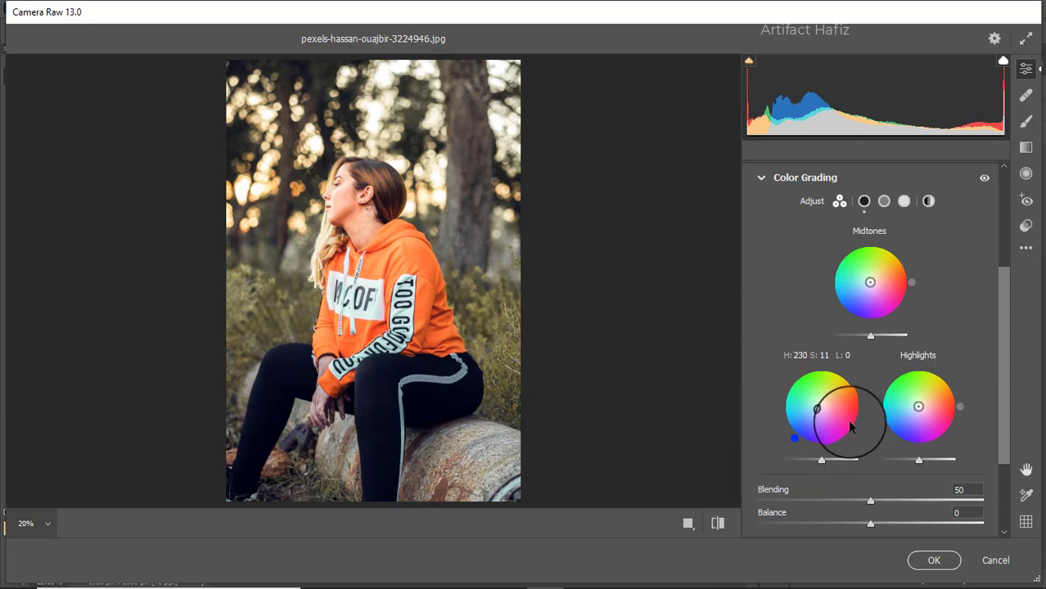
{"action": "mouse_move", "coordinate": [919, 407]}
{"action": "left_mouse_down"}
{"action": "mouse_move", "coordinate": [894, 369]}
{"action": "mouse_move", "coordinate": [883, 397]}
{"action": "mouse_move", "coordinate": [927, 350]}
{"action": "mouse_move", "coordinate": [977, 366]}
{"action": "mouse_move", "coordinate": [855, 367]}
{"action": "mouse_move", "coordinate": [927, 350]}
{"action": "mouse_move", "coordinate": [868, 281]}
{"action": "mouse_move", "coordinate": [865, 246]}
{"action": "mouse_move", "coordinate": [759, 293]}
{"action": "mouse_move", "coordinate": [877, 243]}
{"action": "mouse_move", "coordinate": [785, 276]}
{"action": "mouse_move", "coordinate": [822, 252]}
{"action": "mouse_move", "coordinate": [862, 279]}
{"action": "left_mouse_up"}
Add a slight dark vignette to the photo by setting Vignetting to -6.
{"action": "scroll", "coordinate": [848, 338], "scroll_direction": "down", "scroll_amount": 3}
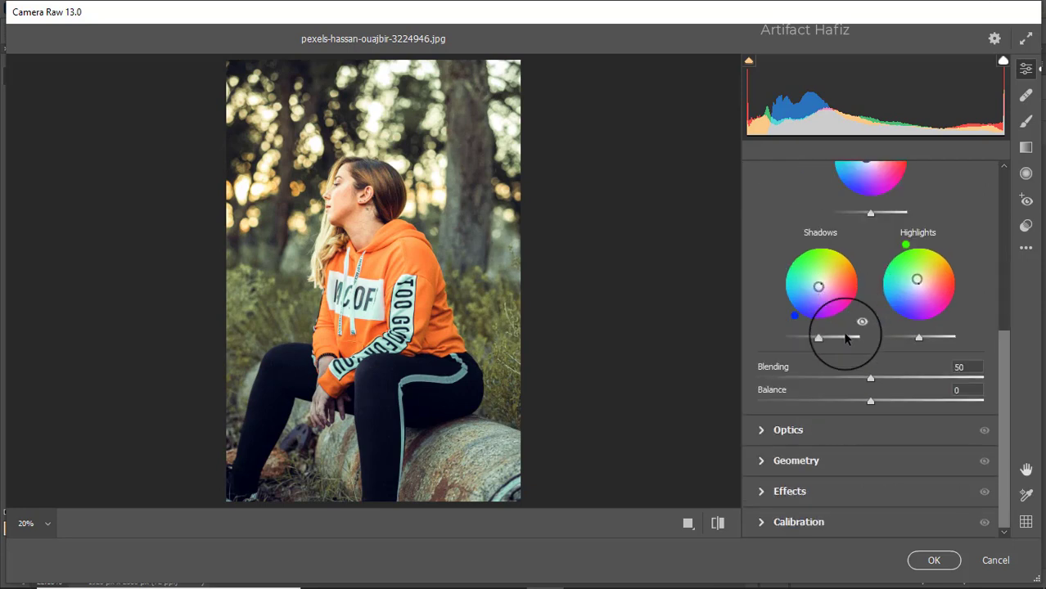
{"action": "left_click", "coordinate": [819, 488]}
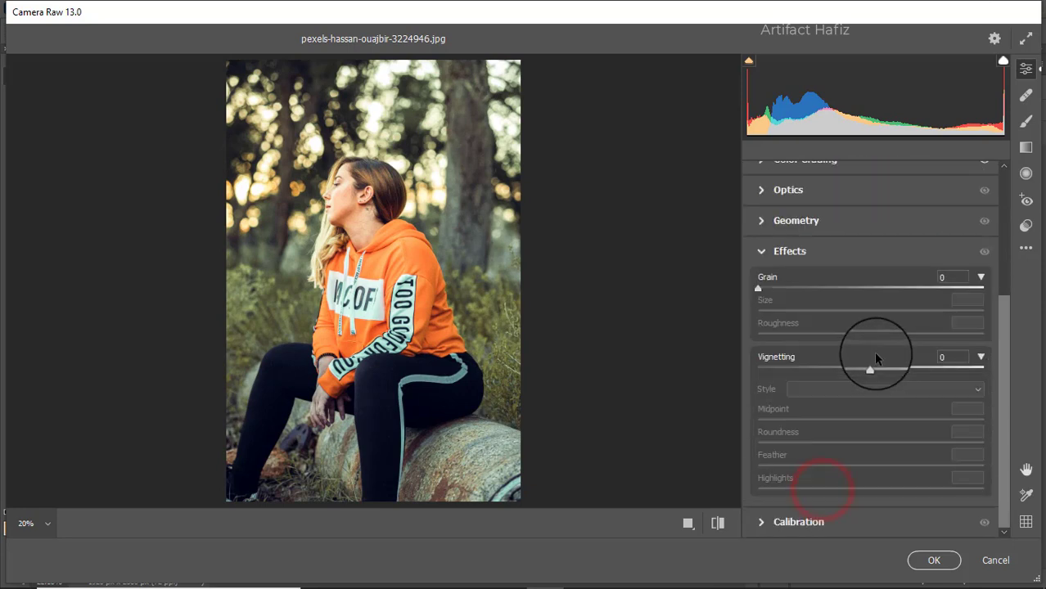
{"action": "left_click_drag", "start_coordinate": [870, 370], "coordinate": [865, 369]}
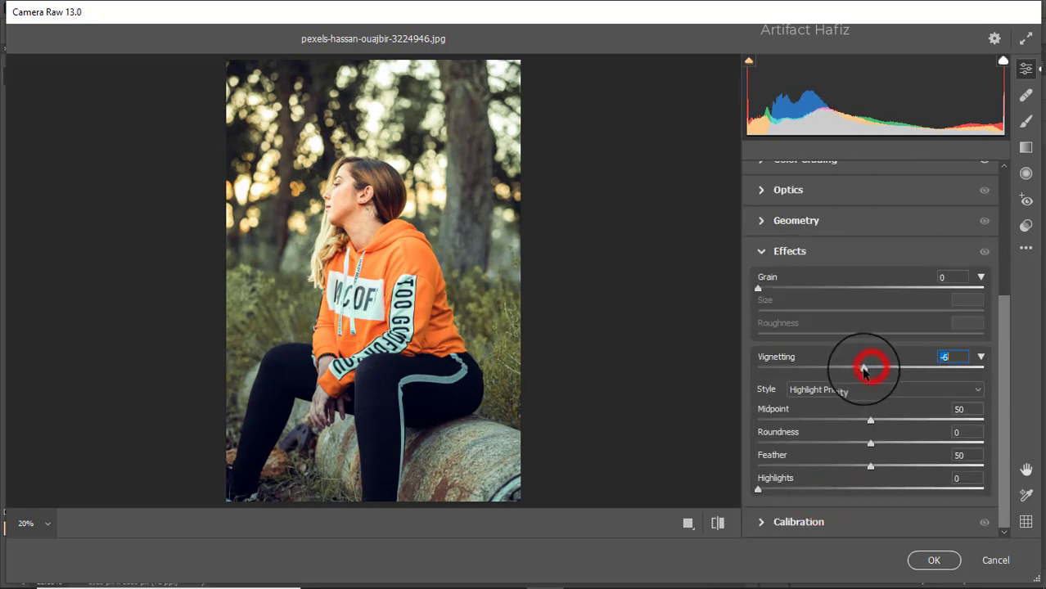
Calibrate the primaries' saturation to Red -9, Green +20 and Blue -7, and apply the Camera Raw adjustments.
{"action": "left_click", "coordinate": [823, 521]}
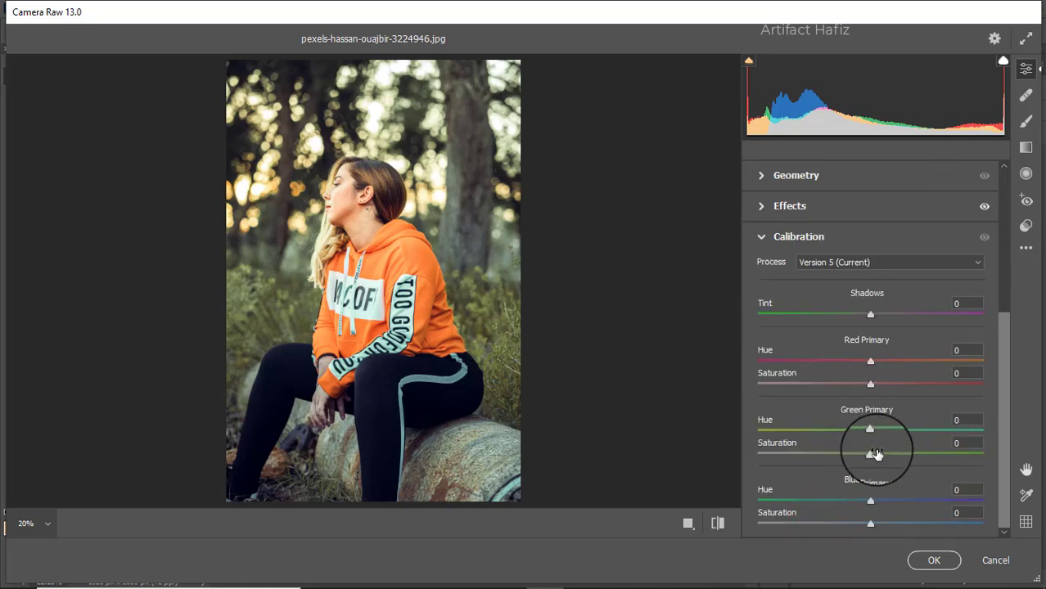
{"action": "left_click_drag", "start_coordinate": [886, 460], "coordinate": [888, 454]}
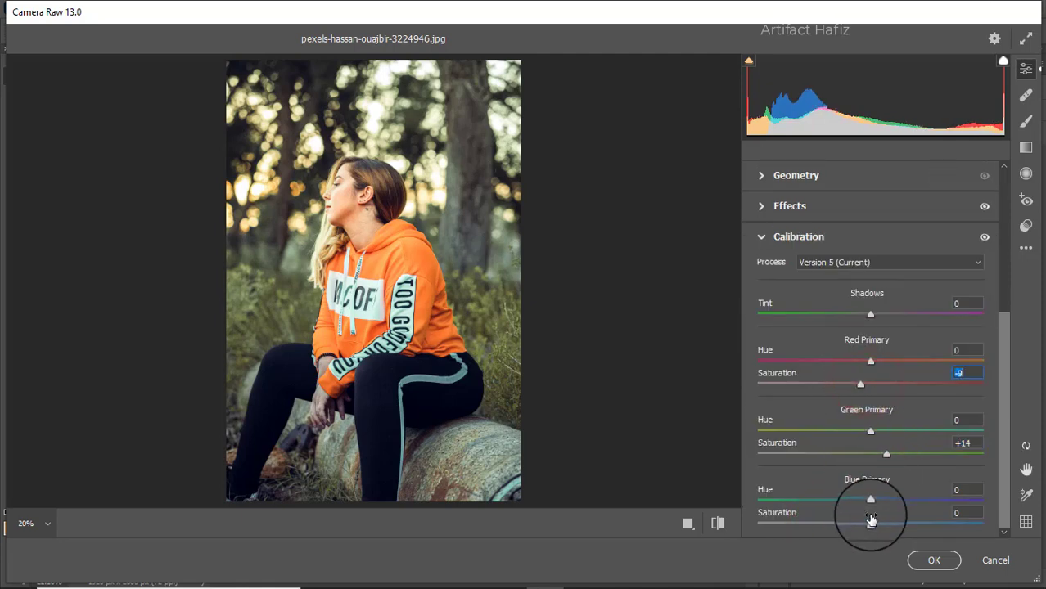
{"action": "left_click_drag", "start_coordinate": [870, 524], "coordinate": [864, 525]}
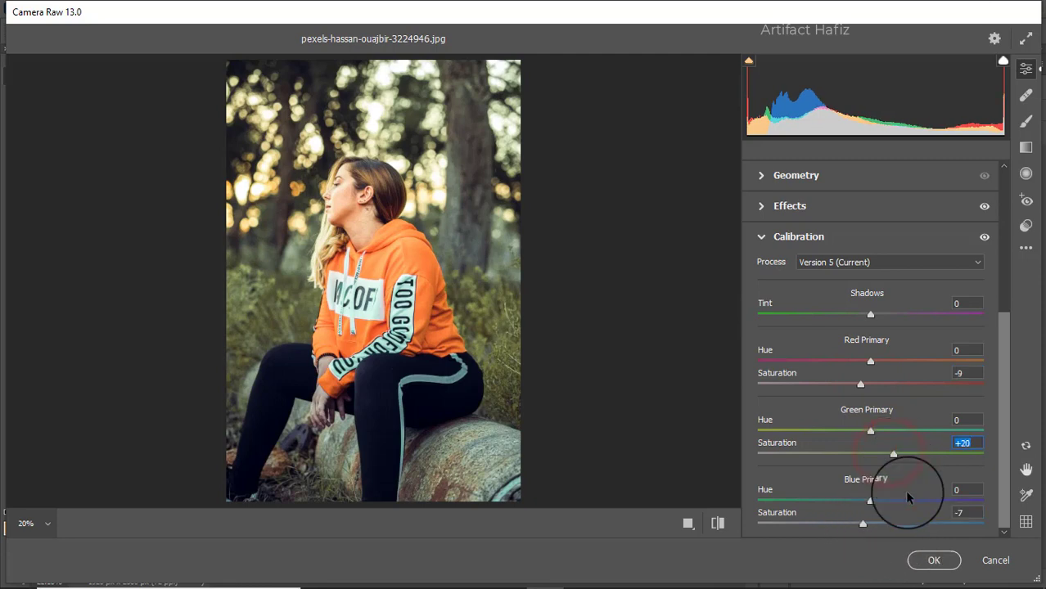
{"action": "left_click", "coordinate": [934, 560]}
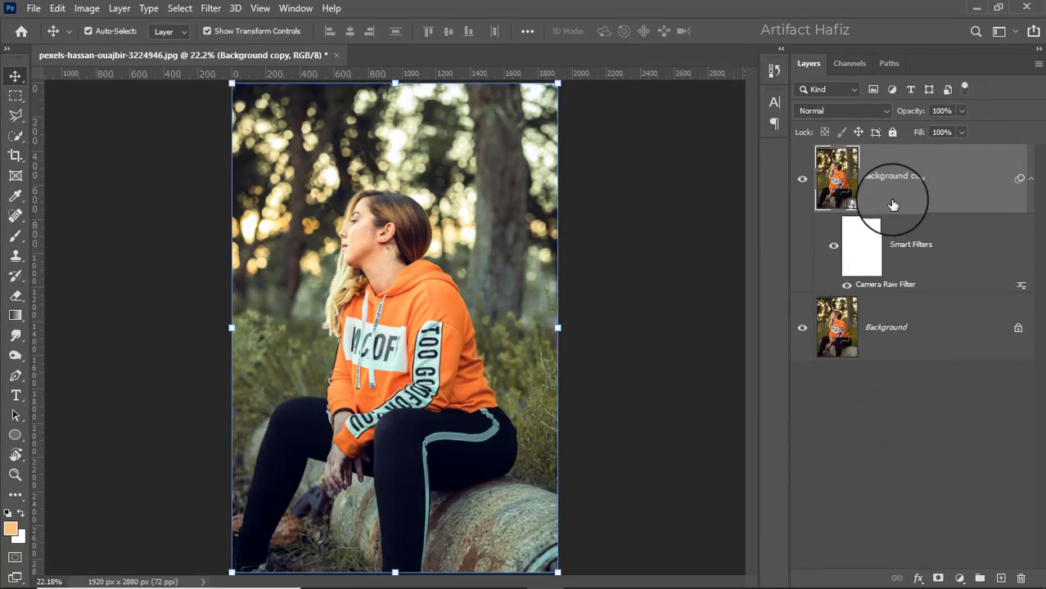
Stamp all visible layers into a new merged layer above the Background copy layer.
{"action": "left_click", "coordinate": [922, 170]}
{"action": "key", "text": "ctrl+alt+shift+e"}
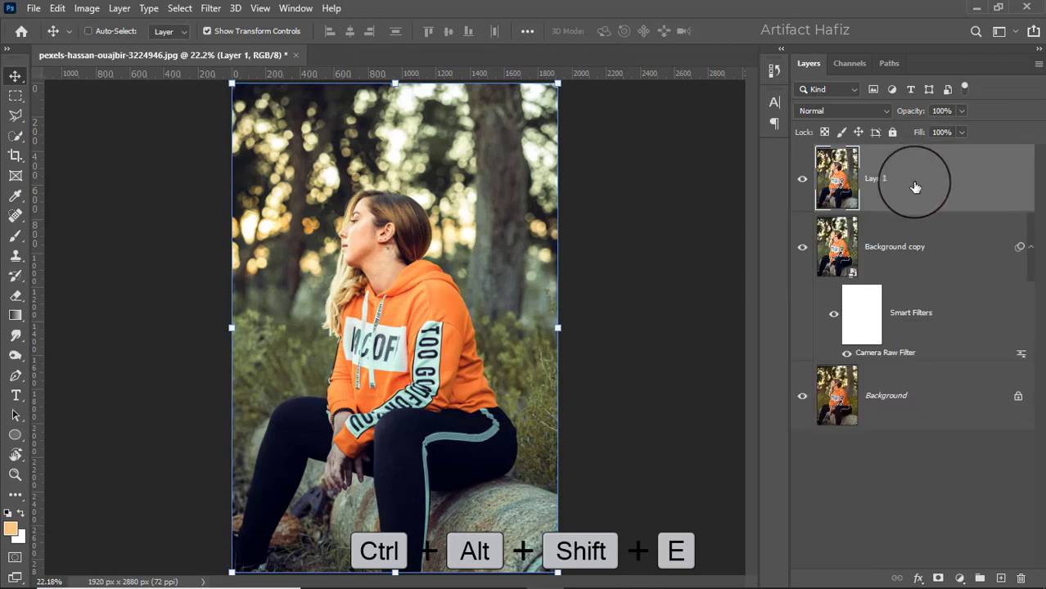
Stamp all visible layers into a second merged layer above Layer 1.
{"action": "key", "text": "ctrl+alt+shift+e"}
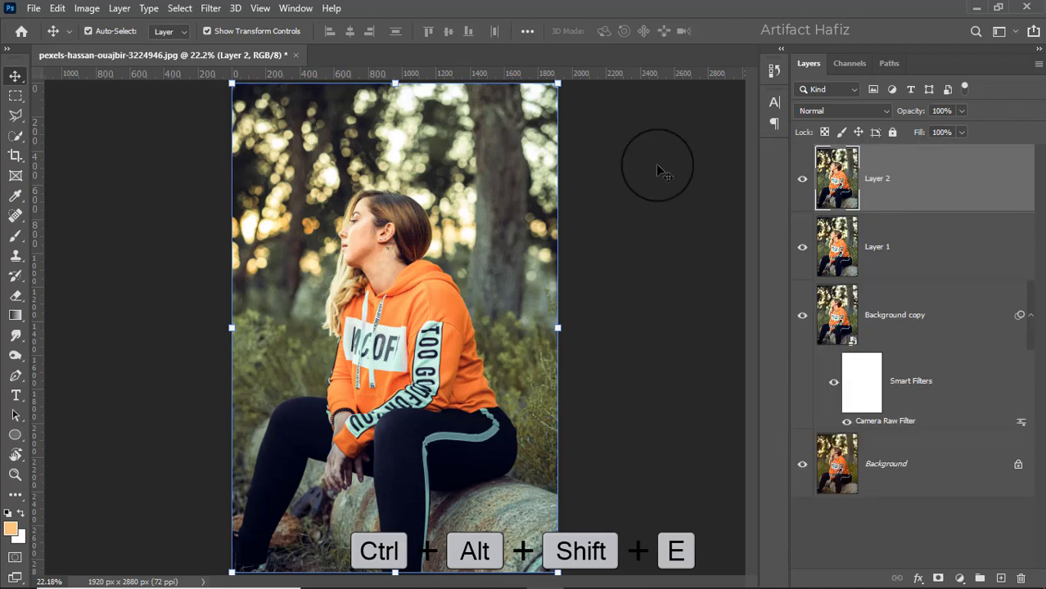
{"action": "left_click", "coordinate": [211, 9]}
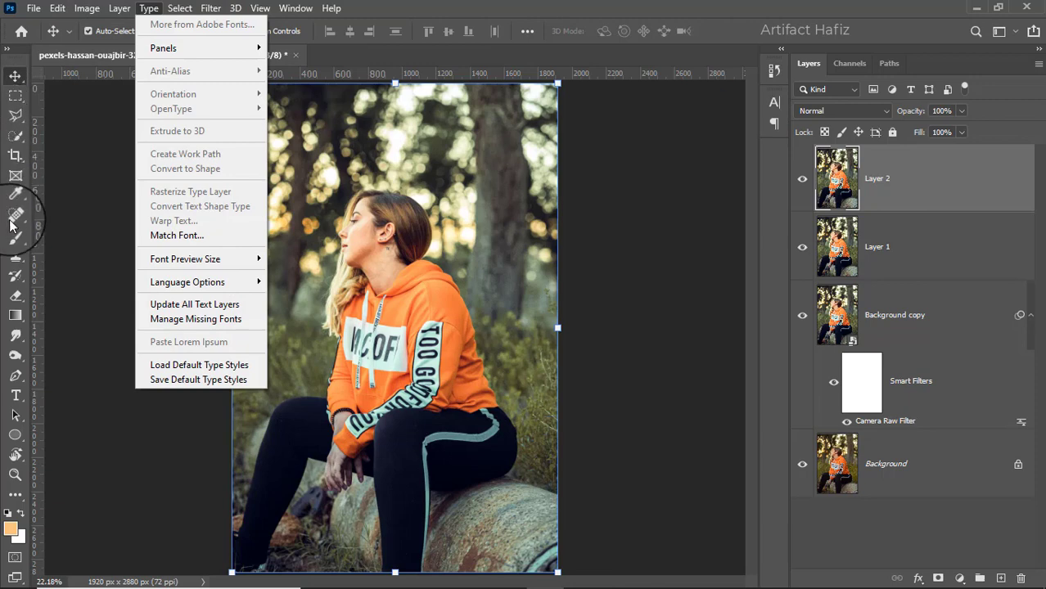
Quick-select the seated woman together with the log at her side, and remove stray ground beside her foot from the selection.
{"action": "left_click", "coordinate": [16, 137]}
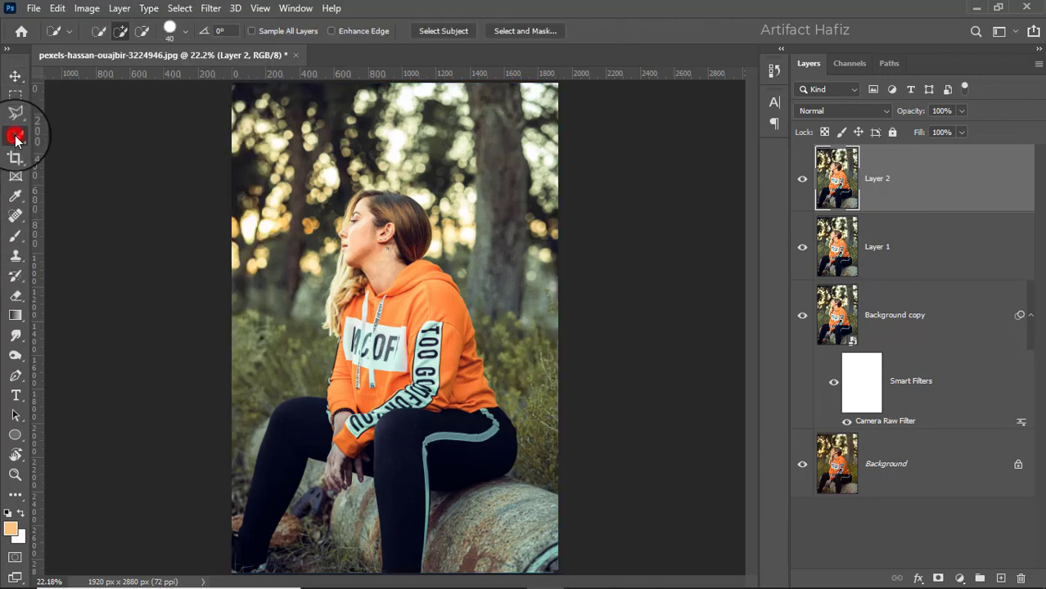
{"action": "mouse_move", "coordinate": [368, 226]}
{"action": "left_mouse_down"}
{"action": "mouse_move", "coordinate": [355, 314]}
{"action": "mouse_move", "coordinate": [365, 308]}
{"action": "mouse_move", "coordinate": [374, 210]}
{"action": "mouse_move", "coordinate": [346, 211]}
{"action": "mouse_move", "coordinate": [344, 235]}
{"action": "mouse_move", "coordinate": [406, 264]}
{"action": "mouse_move", "coordinate": [470, 357]}
{"action": "mouse_move", "coordinate": [460, 418]}
{"action": "mouse_move", "coordinate": [407, 522]}
{"action": "mouse_move", "coordinate": [432, 482]}
{"action": "mouse_move", "coordinate": [461, 464]}
{"action": "mouse_move", "coordinate": [526, 560]}
{"action": "mouse_move", "coordinate": [554, 565]}
{"action": "mouse_move", "coordinate": [514, 479]}
{"action": "left_mouse_up"}
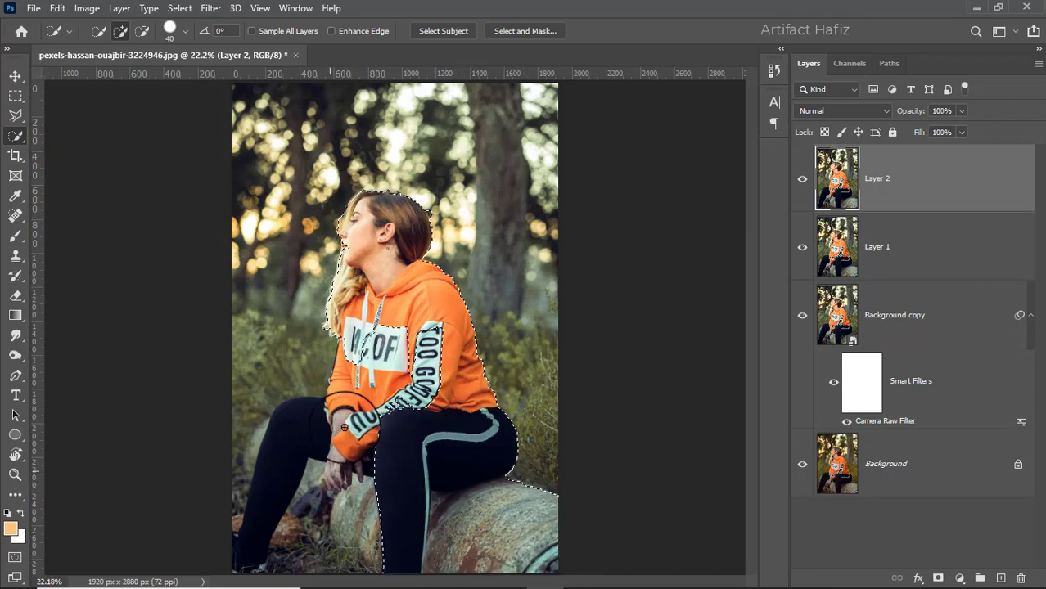
{"action": "mouse_move", "coordinate": [377, 417]}
{"action": "left_mouse_down"}
{"action": "mouse_move", "coordinate": [316, 431]}
{"action": "mouse_move", "coordinate": [276, 458]}
{"action": "mouse_move", "coordinate": [234, 510]}
{"action": "mouse_move", "coordinate": [227, 525]}
{"action": "mouse_move", "coordinate": [237, 526]}
{"action": "left_mouse_up"}
{"action": "mouse_move", "coordinate": [344, 449]}
{"action": "left_mouse_down"}
{"action": "mouse_move", "coordinate": [333, 483]}
{"action": "mouse_move", "coordinate": [355, 468]}
{"action": "mouse_move", "coordinate": [309, 483]}
{"action": "left_mouse_up"}
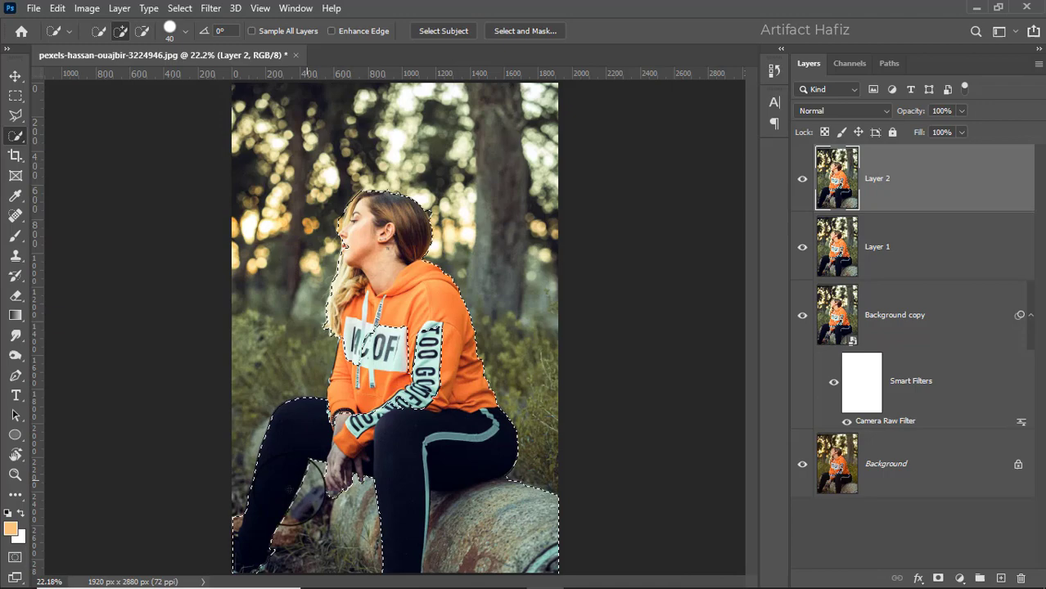
{"action": "left_click", "coordinate": [236, 514], "text": "alt"}
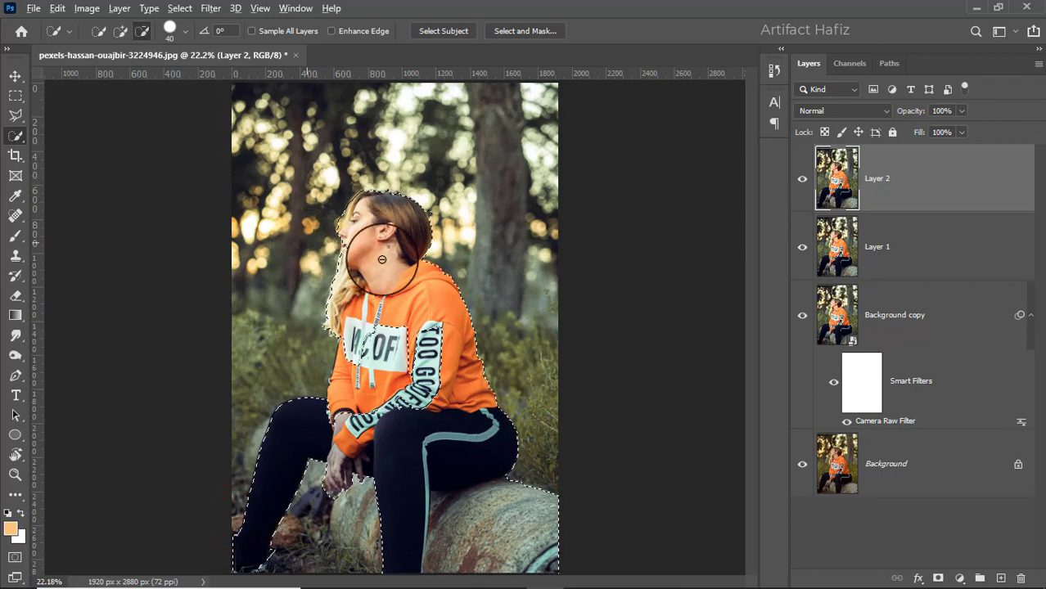
Clean up the selection outline around the woman's face, nose and hair, removing background areas and adding missed parts of the profile.
{"action": "scroll", "coordinate": [382, 259], "scroll_direction": "up", "scroll_amount": 4}
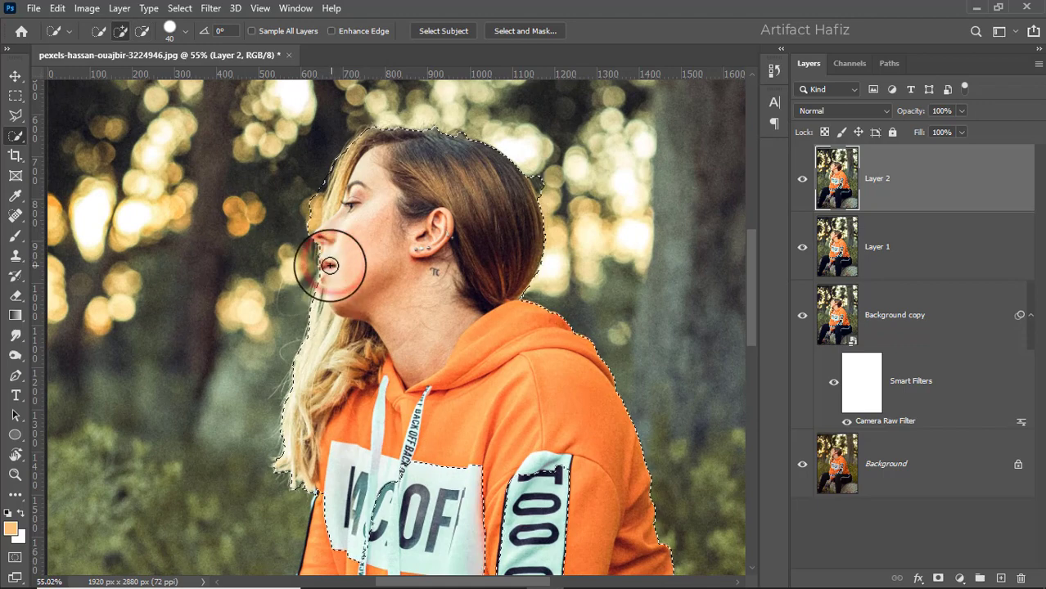
{"action": "left_click", "coordinate": [308, 183], "text": "alt"}
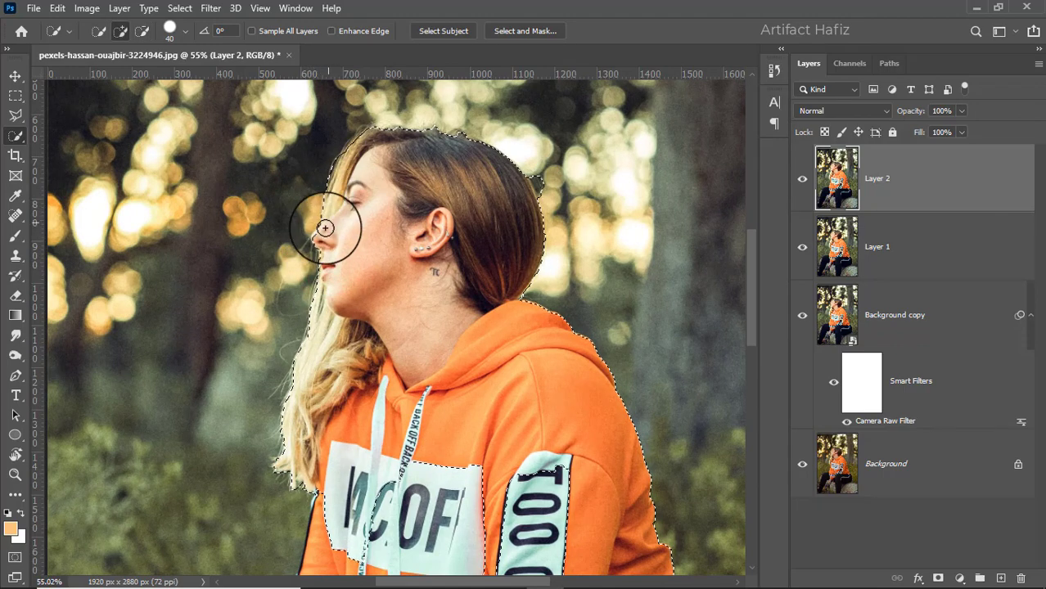
{"action": "left_click", "coordinate": [317, 233]}
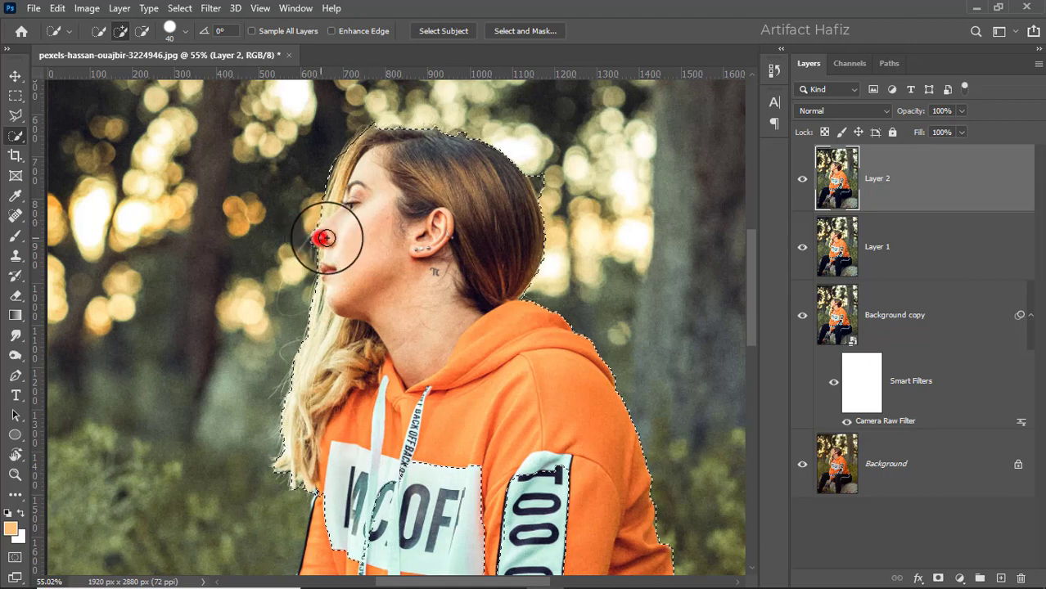
{"action": "left_click", "coordinate": [533, 168]}
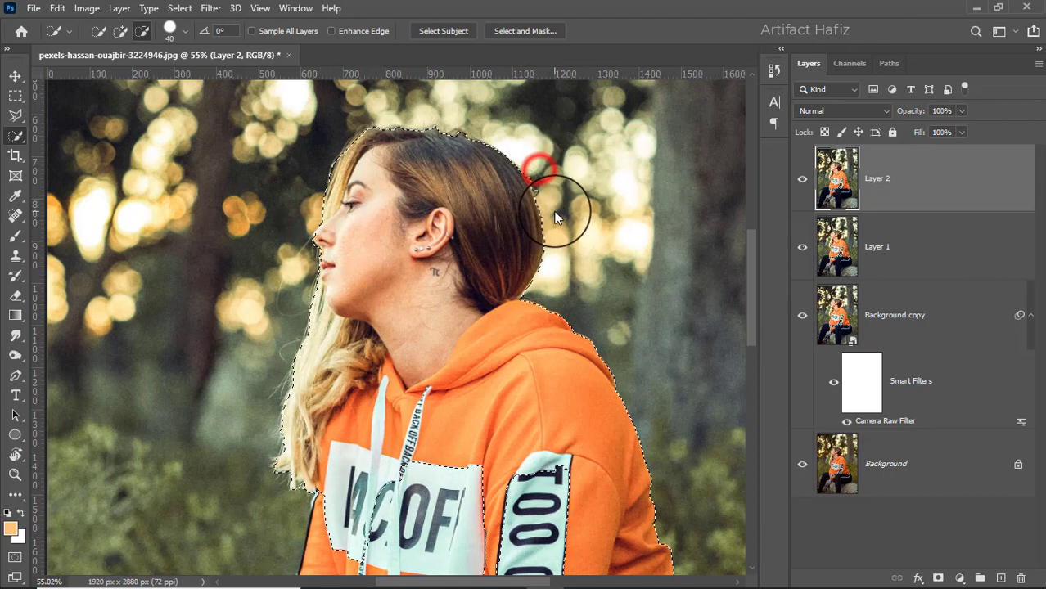
{"action": "left_click", "coordinate": [437, 117]}
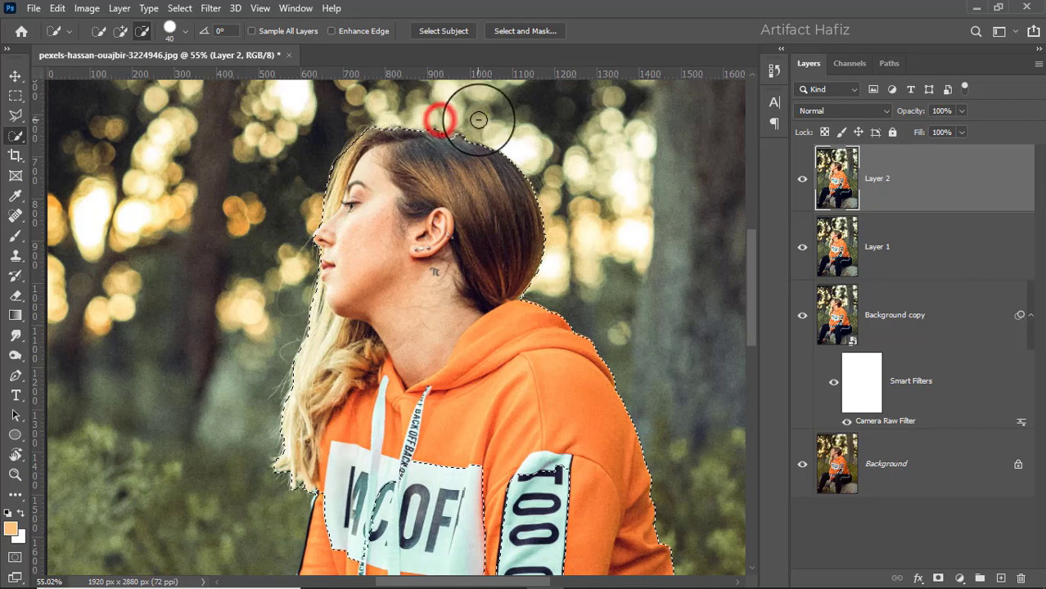
{"action": "left_click", "coordinate": [465, 127]}
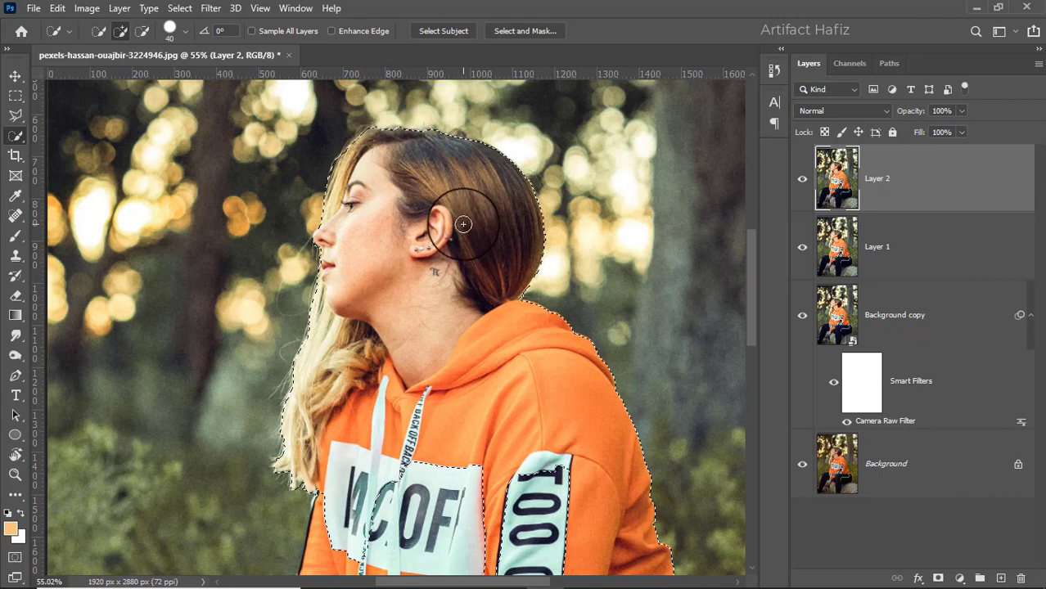
Add the unselected white lettering patches on the hoodie's chest and sleeve to the selection.
{"action": "left_click_drag", "start_coordinate": [453, 389], "coordinate": [441, 155]}
{"action": "left_click", "coordinate": [412, 169]}
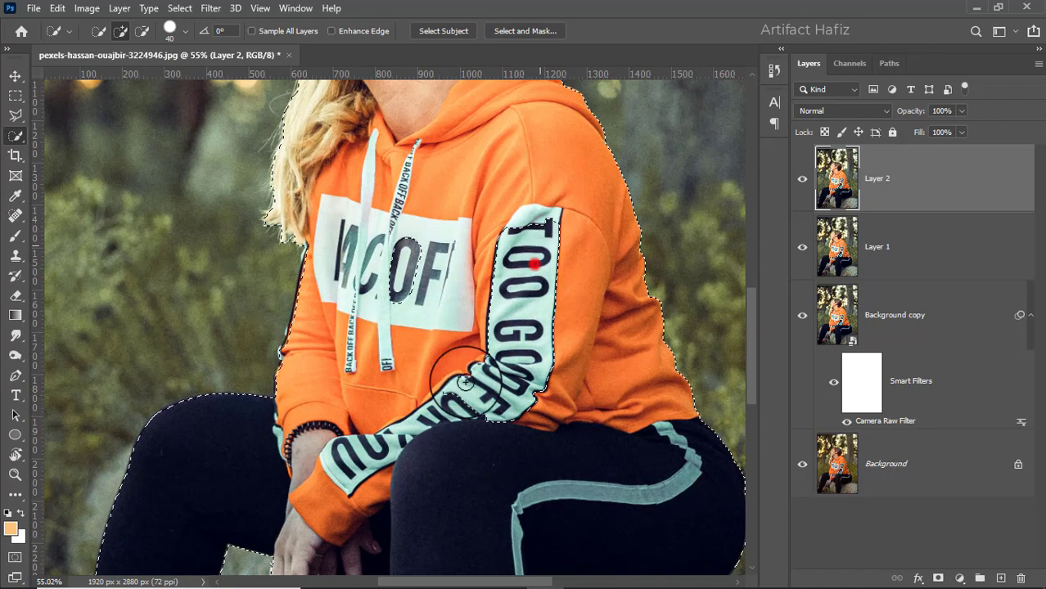
{"action": "left_click", "coordinate": [539, 295]}
{"action": "left_click", "coordinate": [400, 247]}
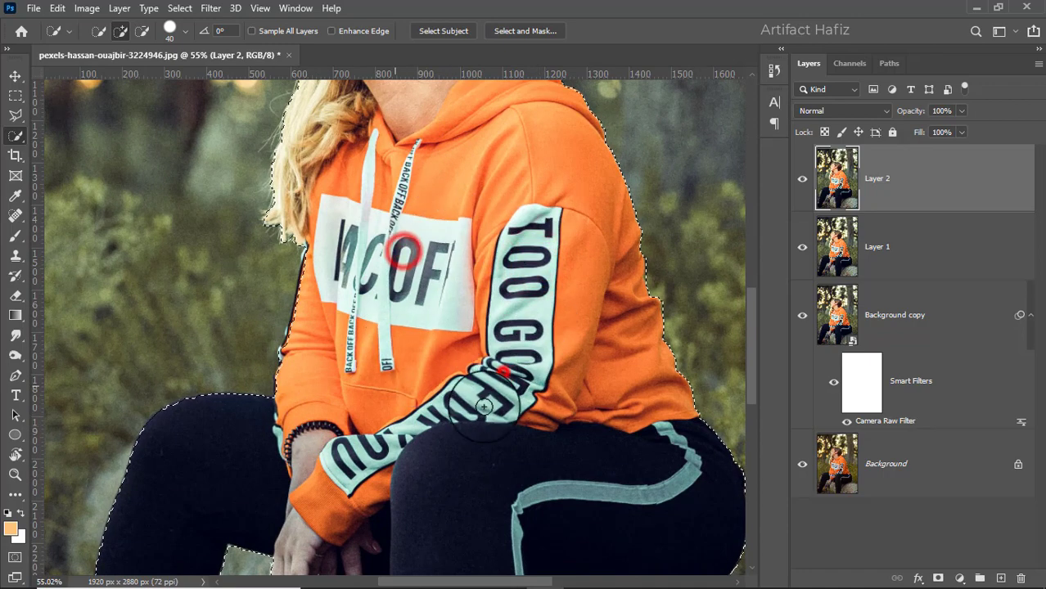
{"action": "left_click_drag", "start_coordinate": [393, 354], "coordinate": [453, 318]}
{"action": "left_click", "coordinate": [427, 222]}
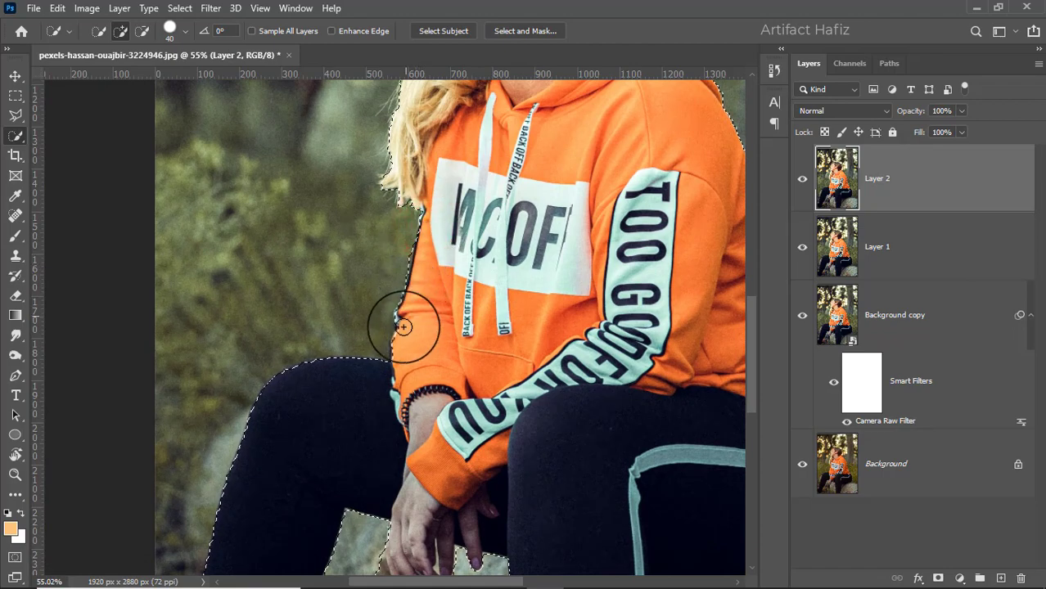
{"action": "scroll", "coordinate": [455, 326], "scroll_direction": "down", "scroll_amount": 4}
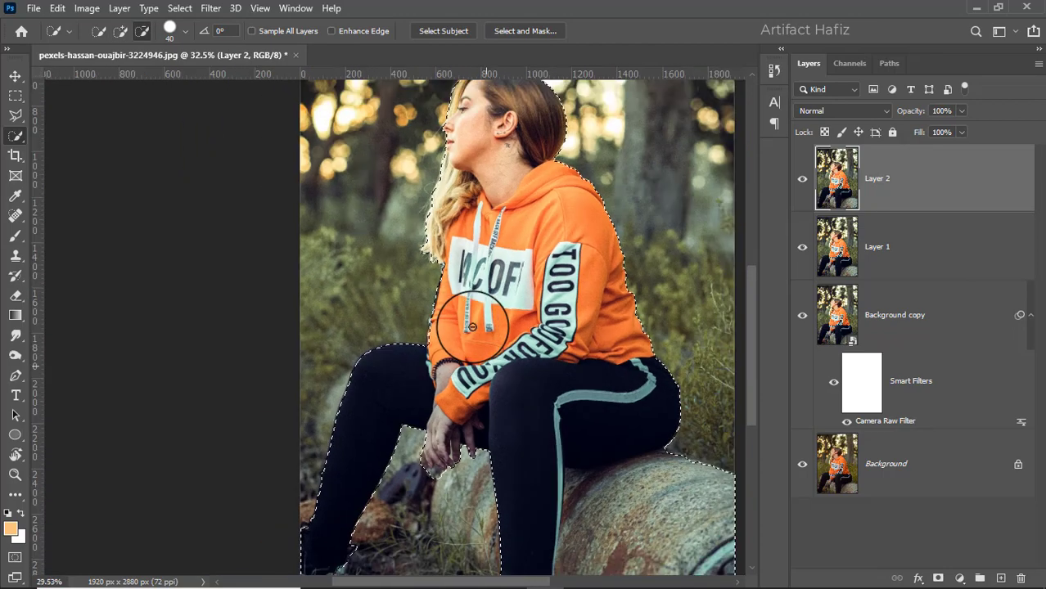
Open the selection in Select and Mask and refine the edge along the face profile, chin and blonde hair with a small Refine Edge brush.
{"action": "left_click", "coordinate": [507, 31]}
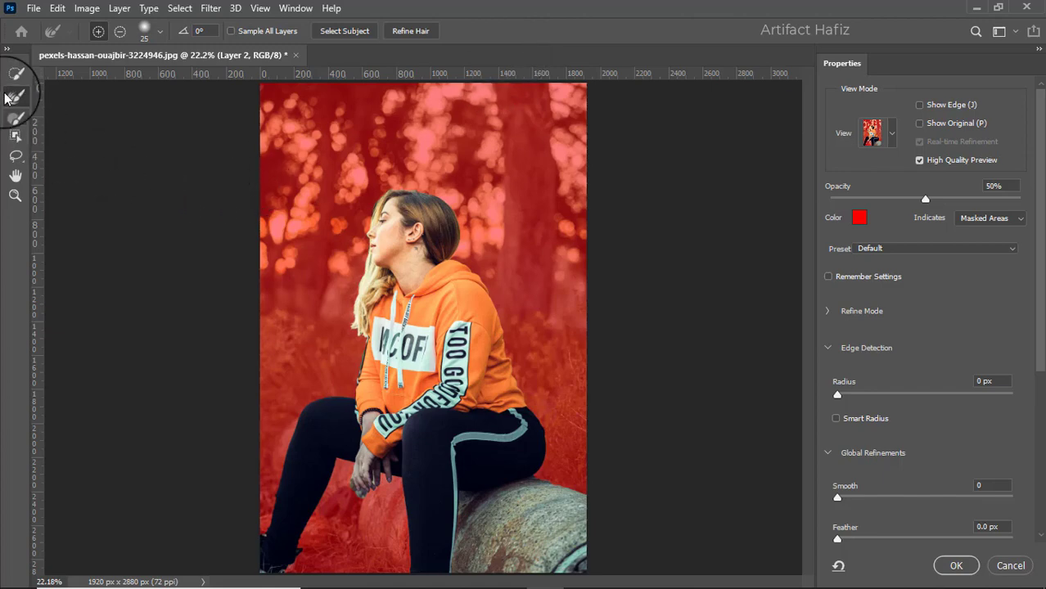
{"action": "left_click", "coordinate": [15, 97]}
{"action": "scroll", "coordinate": [390, 235], "scroll_direction": "up", "scroll_amount": 2}
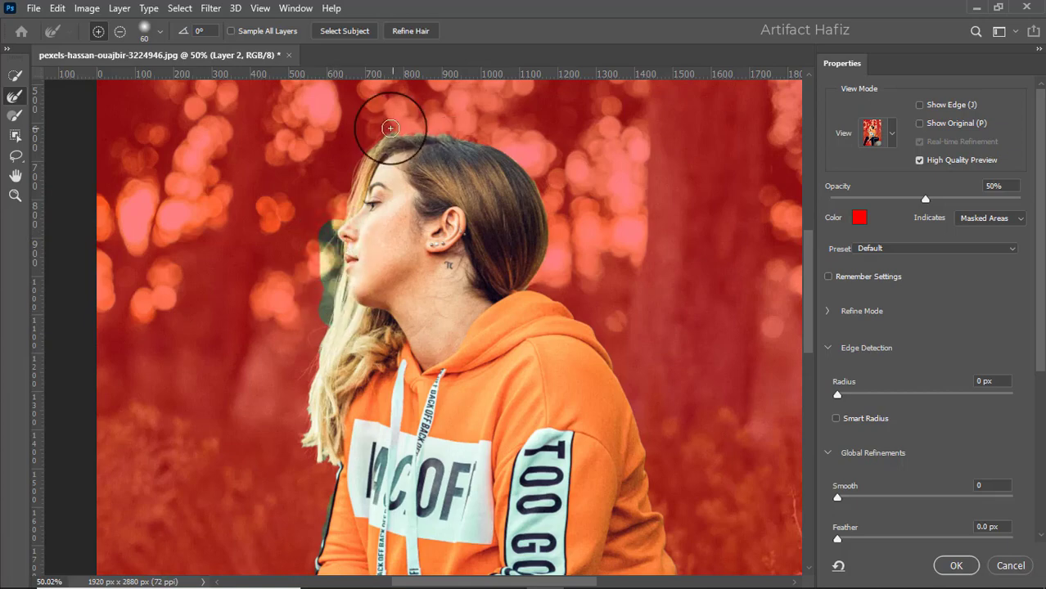
{"action": "scroll", "coordinate": [350, 322], "scroll_direction": "up", "scroll_amount": 3}
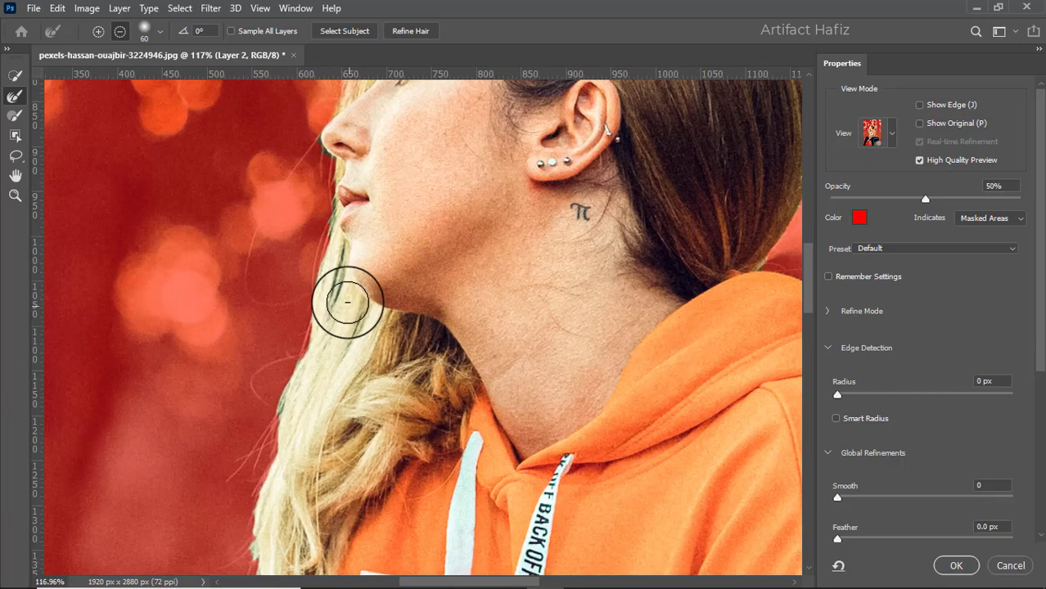
{"action": "key", "text": "bracketleft"}
{"action": "key", "text": "bracketleft"}
{"action": "key", "text": "bracketleft"}
{"action": "left_click_drag", "start_coordinate": [306, 145], "coordinate": [320, 145]}
{"action": "mouse_move", "coordinate": [320, 188]}
{"action": "left_mouse_down"}
{"action": "mouse_move", "coordinate": [326, 206]}
{"action": "mouse_move", "coordinate": [299, 363]}
{"action": "left_mouse_up"}
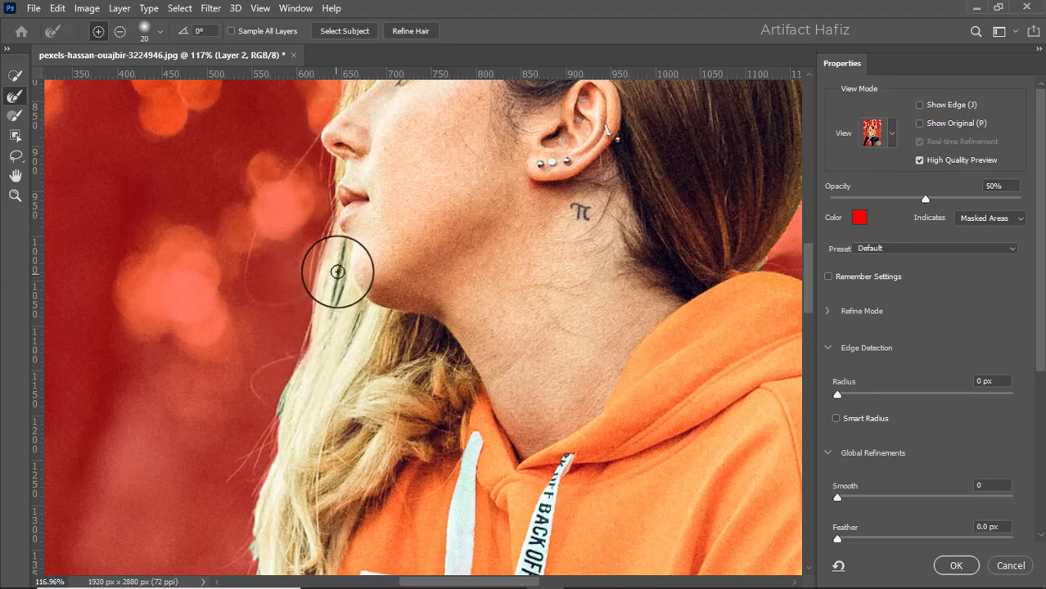
{"action": "key", "text": "bracketleft"}
{"action": "mouse_move", "coordinate": [334, 274]}
{"action": "left_mouse_down"}
{"action": "mouse_move", "coordinate": [339, 240]}
{"action": "mouse_move", "coordinate": [334, 299]}
{"action": "left_mouse_up"}
{"action": "key", "text": "bracketright"}
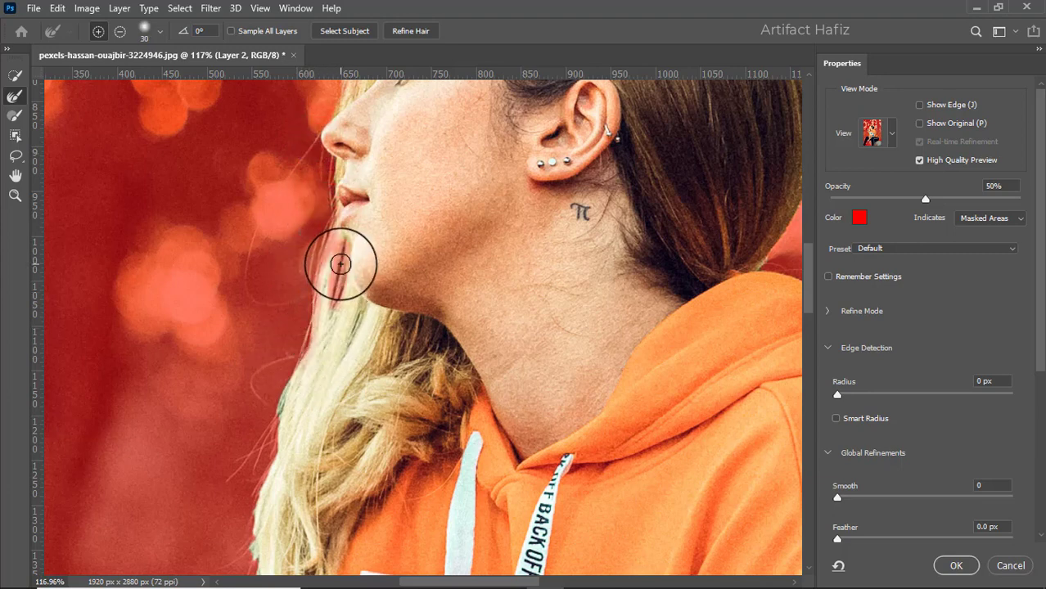
Refine the selection edge over the top and back of the head and along the shoulder.
{"action": "scroll", "coordinate": [347, 344], "scroll_direction": "down", "scroll_amount": 5}
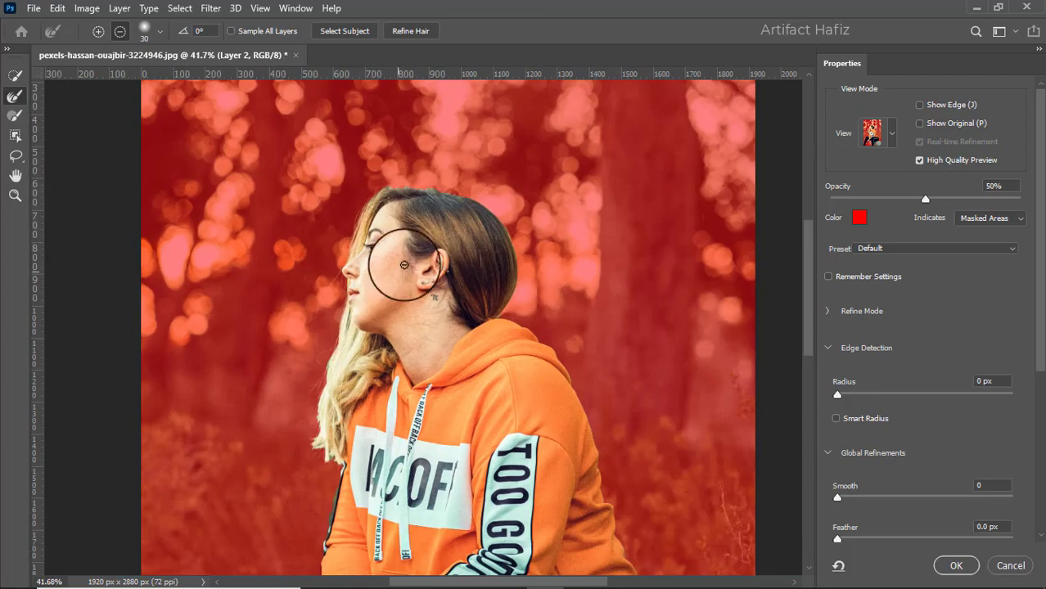
{"action": "scroll", "coordinate": [397, 246], "scroll_direction": "up", "scroll_amount": 5}
{"action": "mouse_move", "coordinate": [337, 172]}
{"action": "left_mouse_down"}
{"action": "mouse_move", "coordinate": [446, 175]}
{"action": "mouse_move", "coordinate": [550, 220]}
{"action": "mouse_move", "coordinate": [649, 293]}
{"action": "mouse_move", "coordinate": [575, 219]}
{"action": "left_mouse_up"}
{"action": "mouse_move", "coordinate": [471, 152]}
{"action": "left_mouse_down"}
{"action": "mouse_move", "coordinate": [553, 261]}
{"action": "mouse_move", "coordinate": [518, 402]}
{"action": "mouse_move", "coordinate": [556, 385]}
{"action": "left_mouse_up"}
{"action": "scroll", "coordinate": [573, 364], "scroll_direction": "down", "scroll_amount": 4}
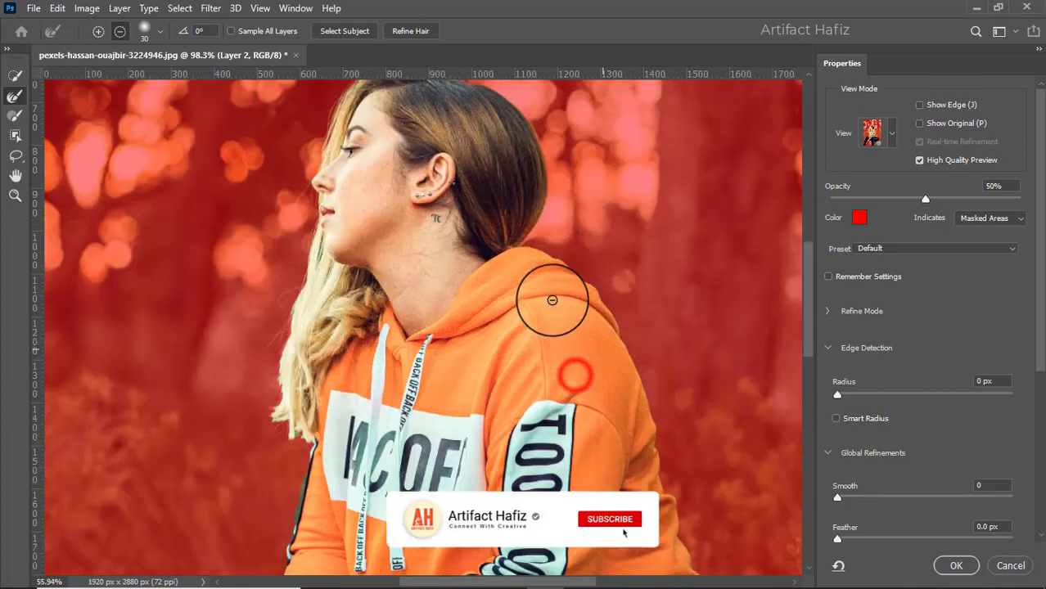
Refine the selection edge along the top of the log, around the hands and between the fingers with the Refine Edge brush.
{"action": "scroll", "coordinate": [571, 369], "scroll_direction": "down", "scroll_amount": 5}
{"action": "scroll", "coordinate": [677, 375], "scroll_direction": "up", "scroll_amount": 2}
{"action": "left_click_drag", "start_coordinate": [670, 378], "coordinate": [661, 380]}
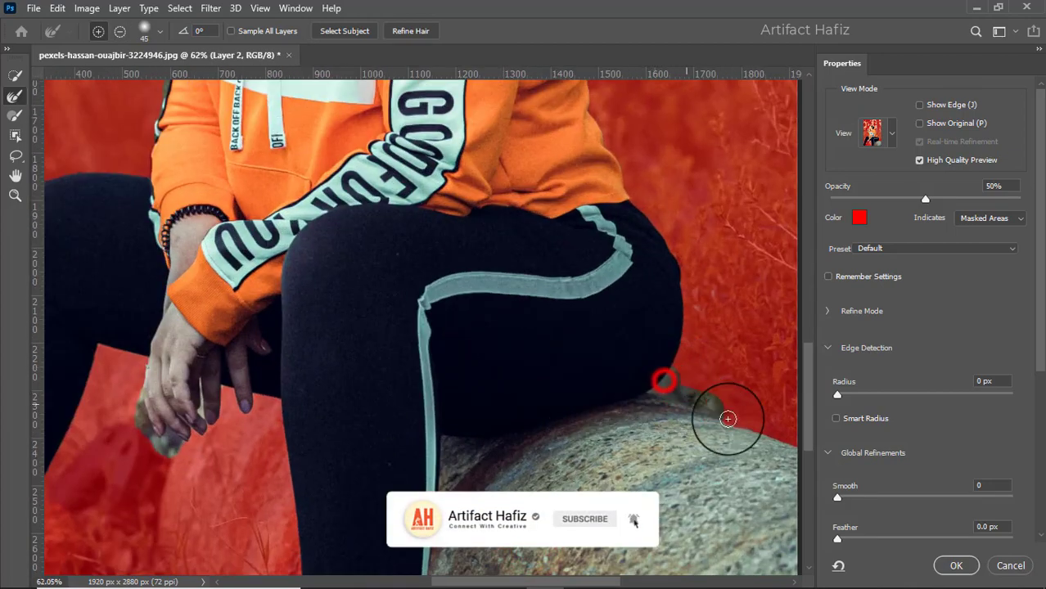
{"action": "key", "text": "bracketright"}
{"action": "left_click_drag", "start_coordinate": [748, 389], "coordinate": [168, 366]}
{"action": "left_click_drag", "start_coordinate": [77, 340], "coordinate": [83, 337]}
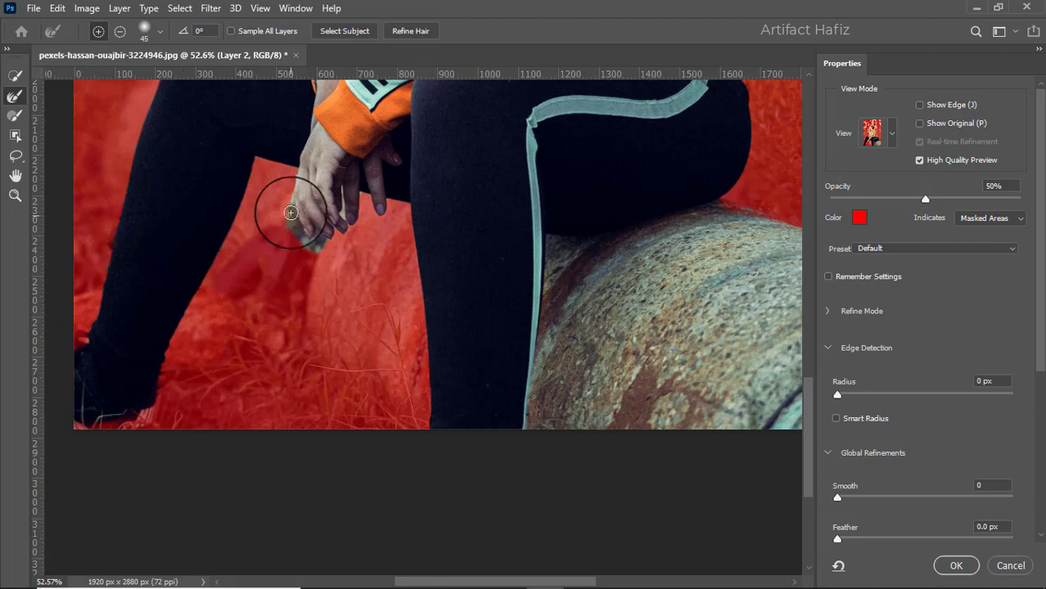
{"action": "mouse_move", "coordinate": [291, 213]}
{"action": "left_mouse_down"}
{"action": "mouse_move", "coordinate": [312, 236]}
{"action": "mouse_move", "coordinate": [309, 249]}
{"action": "mouse_move", "coordinate": [338, 195]}
{"action": "mouse_move", "coordinate": [342, 236]}
{"action": "left_mouse_up"}
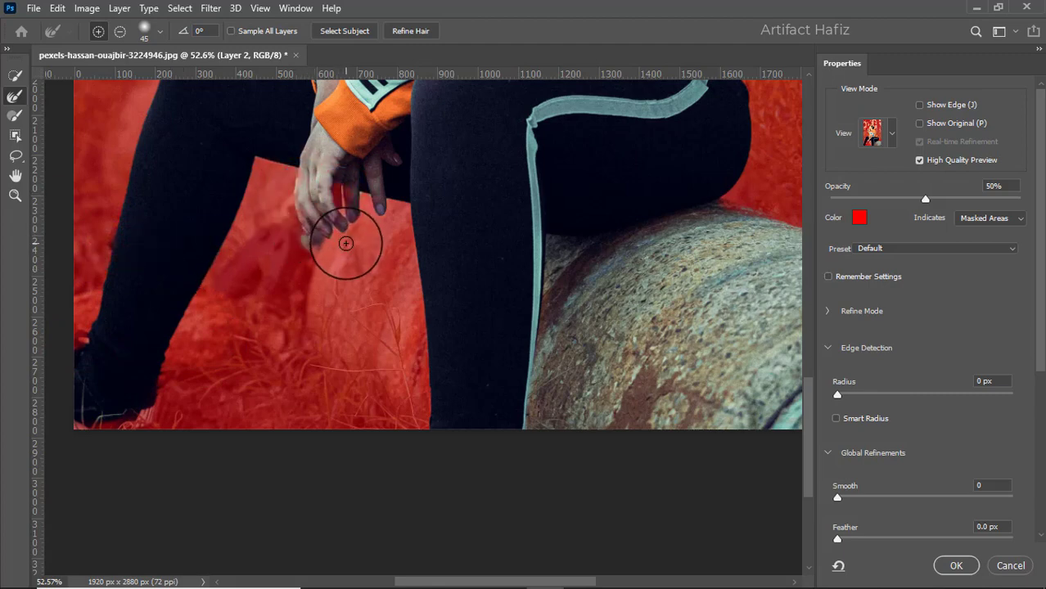
{"action": "mouse_move", "coordinate": [336, 190]}
{"action": "left_mouse_down"}
{"action": "mouse_move", "coordinate": [340, 192]}
{"action": "mouse_move", "coordinate": [375, 204]}
{"action": "left_mouse_up"}
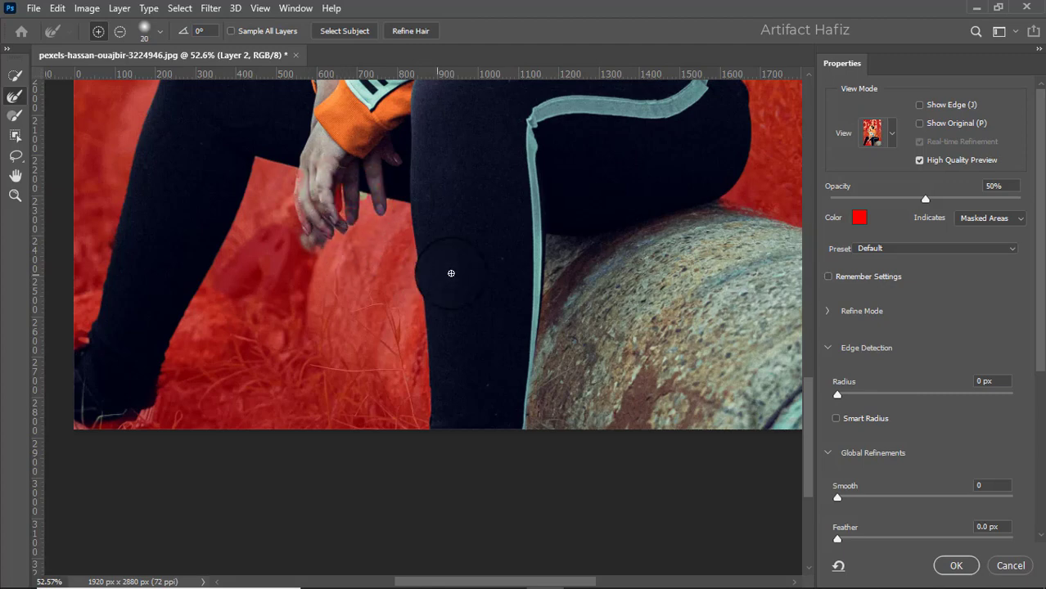
Accept the refined selection and turn it into a layer mask on Layer 2.
{"action": "left_click", "coordinate": [955, 566]}
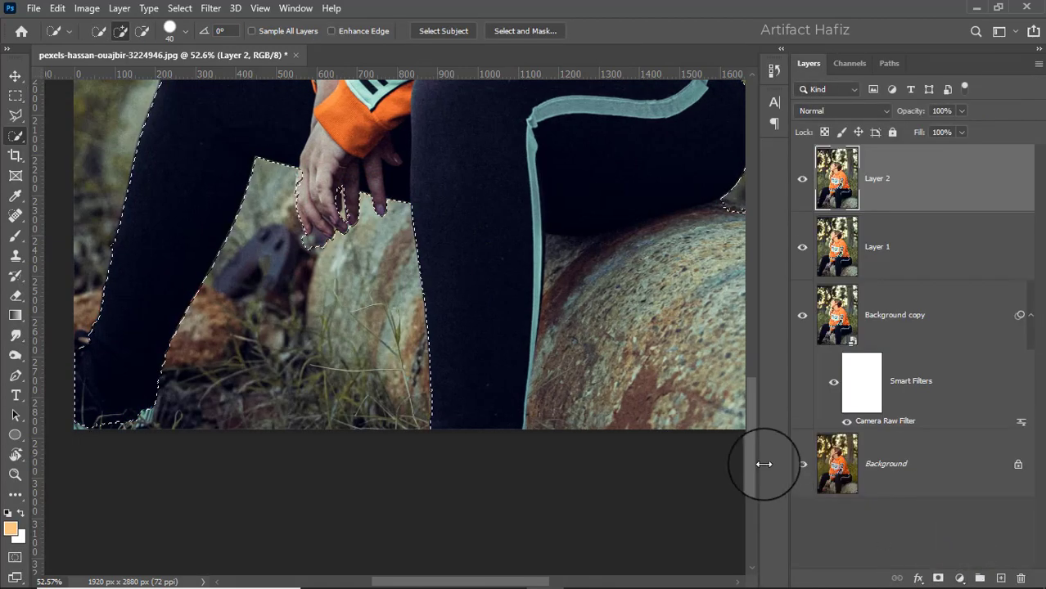
{"action": "scroll", "coordinate": [635, 298], "scroll_direction": "down", "scroll_amount": 4}
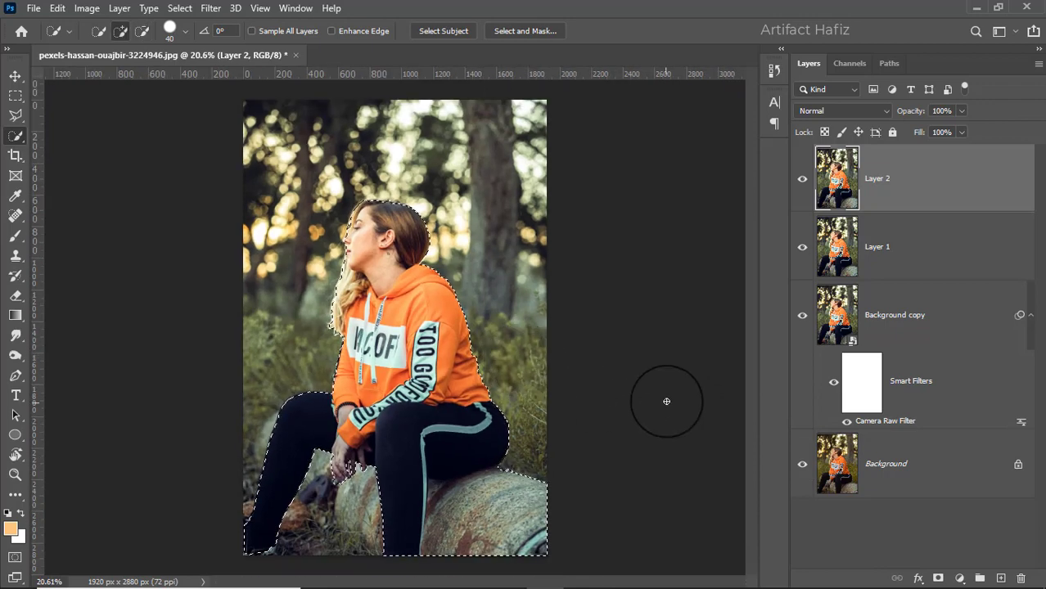
{"action": "left_click", "coordinate": [938, 578]}
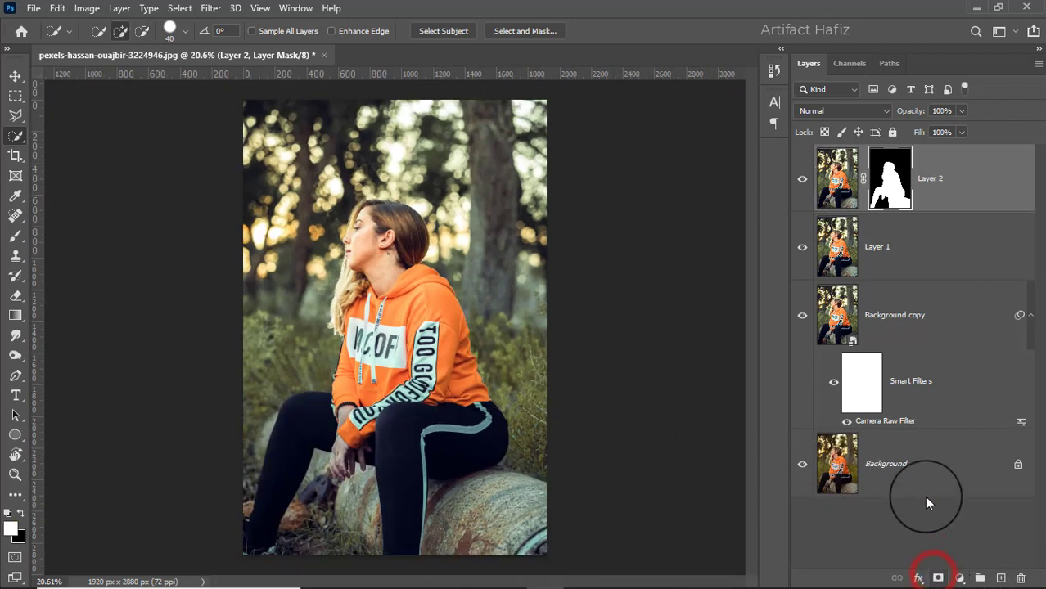
Load Layer 2's mask as a selection, then hide Layer 2 and make Layer 1 active.
{"action": "right_click", "coordinate": [881, 176]}
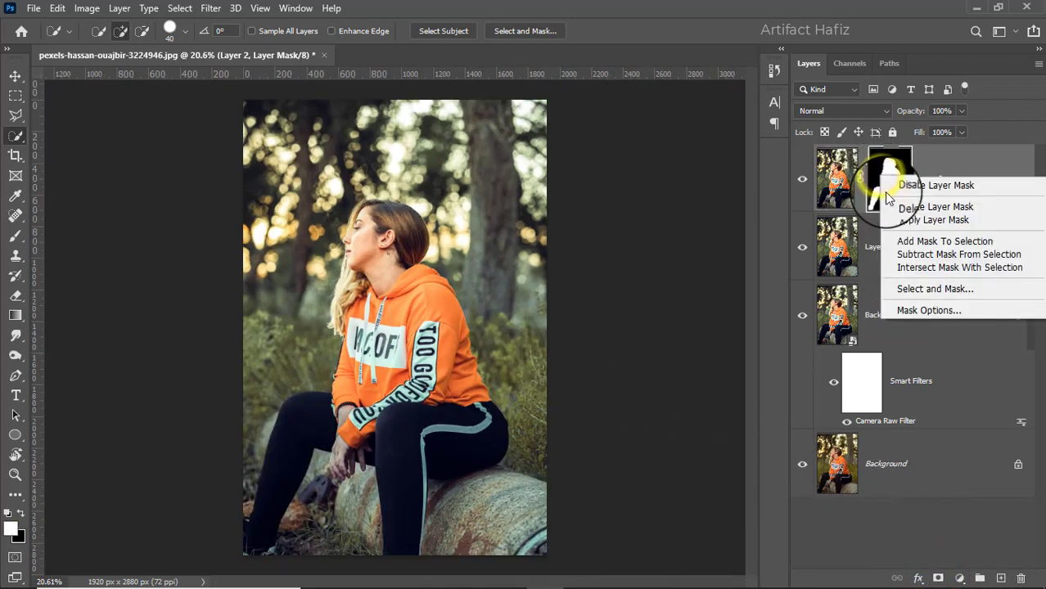
{"action": "left_click", "coordinate": [901, 264]}
{"action": "left_click", "coordinate": [800, 180]}
{"action": "left_click", "coordinate": [909, 242]}
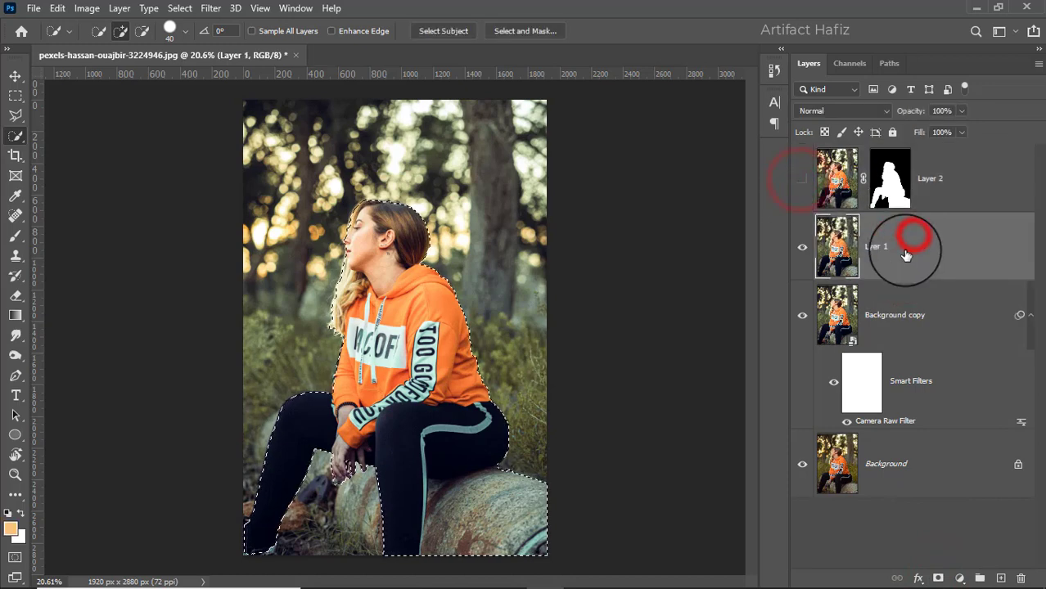
Expand the selection around the woman and the log by 12 pixels.
{"action": "left_click", "coordinate": [179, 8]}
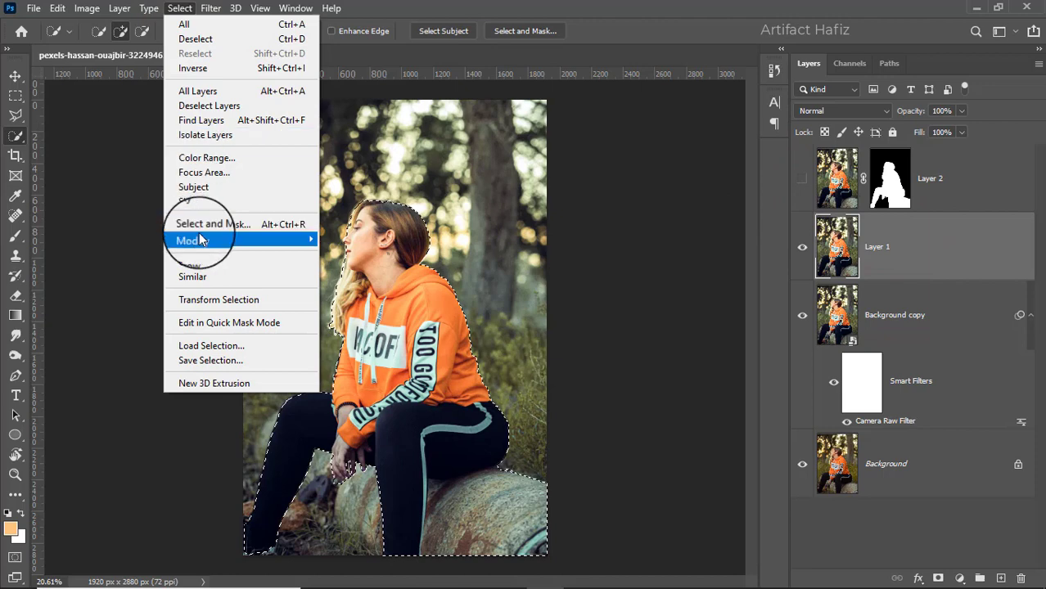
{"action": "mouse_move", "coordinate": [271, 245]}
{"action": "left_click", "coordinate": [346, 270]}
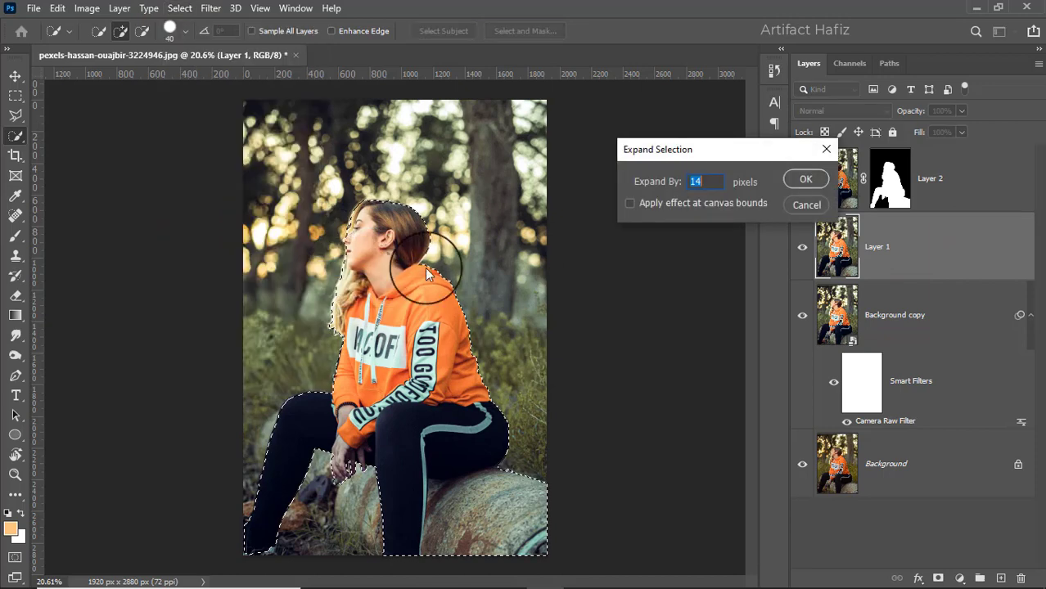
{"action": "double_click", "coordinate": [706, 181]}
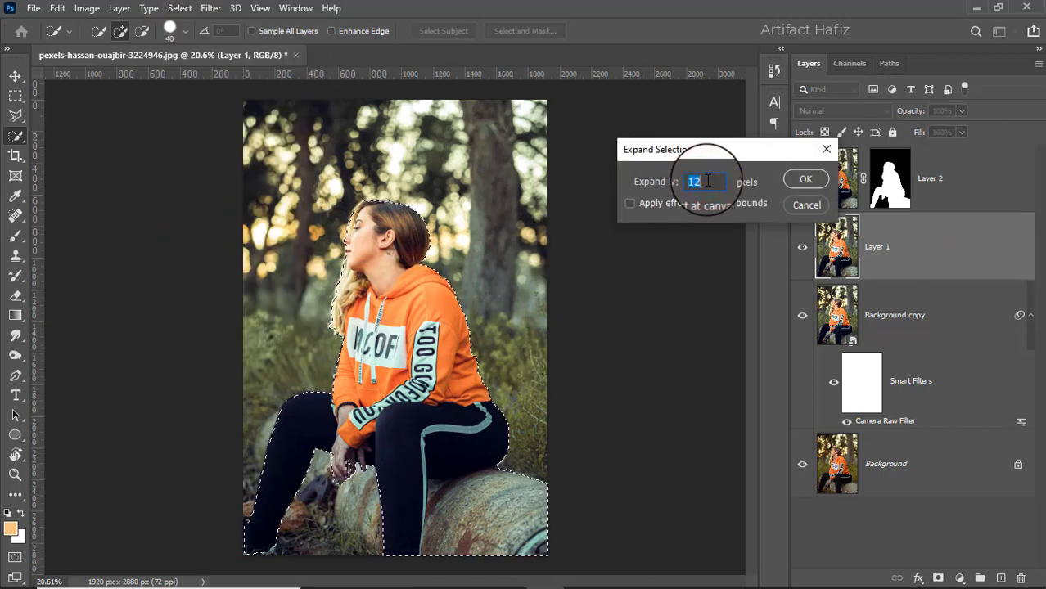
{"action": "left_click", "coordinate": [800, 181]}
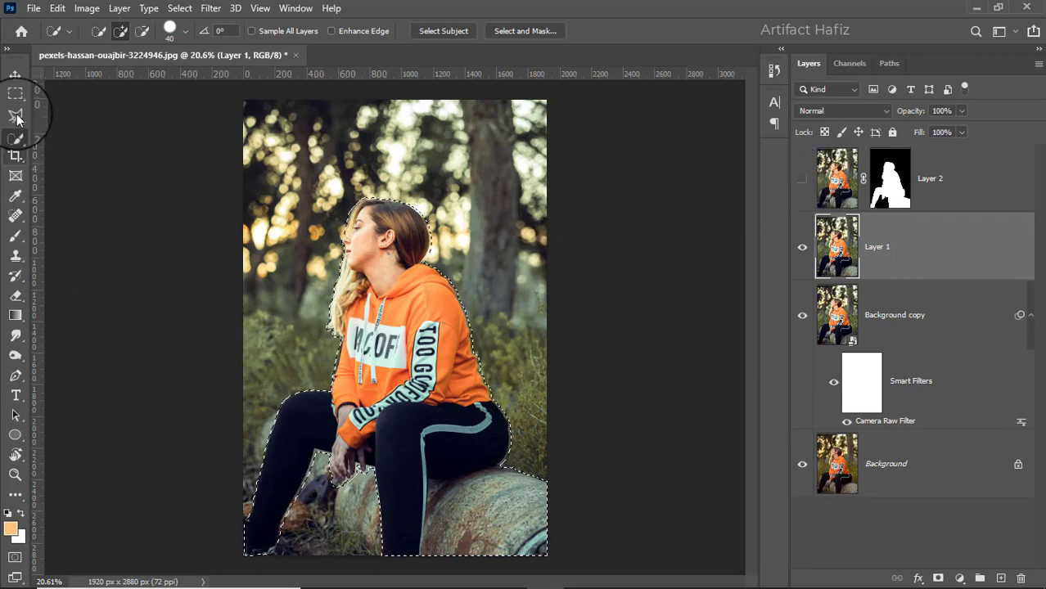
Fill the selected area of Layer 1 using Content-Aware contents and clear the selection.
{"action": "left_click", "coordinate": [58, 8]}
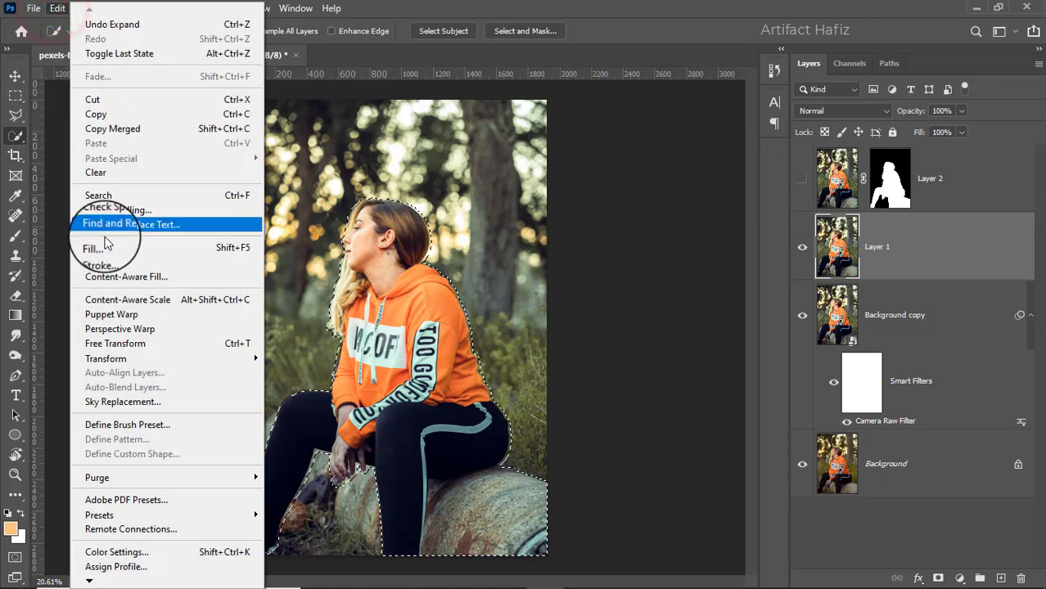
{"action": "left_click", "coordinate": [103, 245]}
{"action": "left_click", "coordinate": [771, 300]}
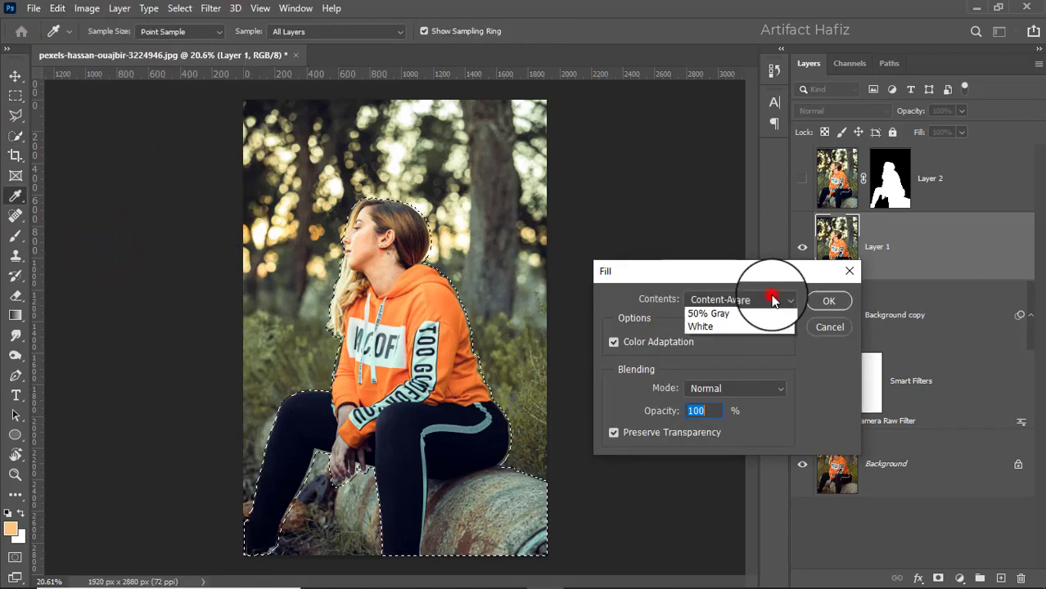
{"action": "left_click", "coordinate": [731, 364]}
{"action": "left_click", "coordinate": [829, 301]}
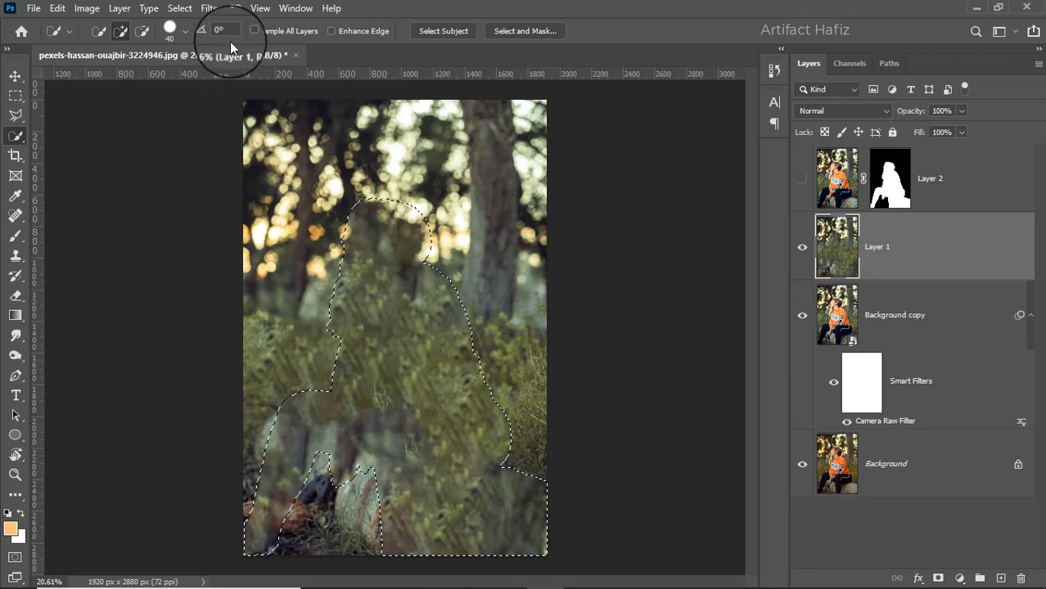
{"action": "left_click", "coordinate": [180, 8]}
{"action": "left_click", "coordinate": [190, 41]}
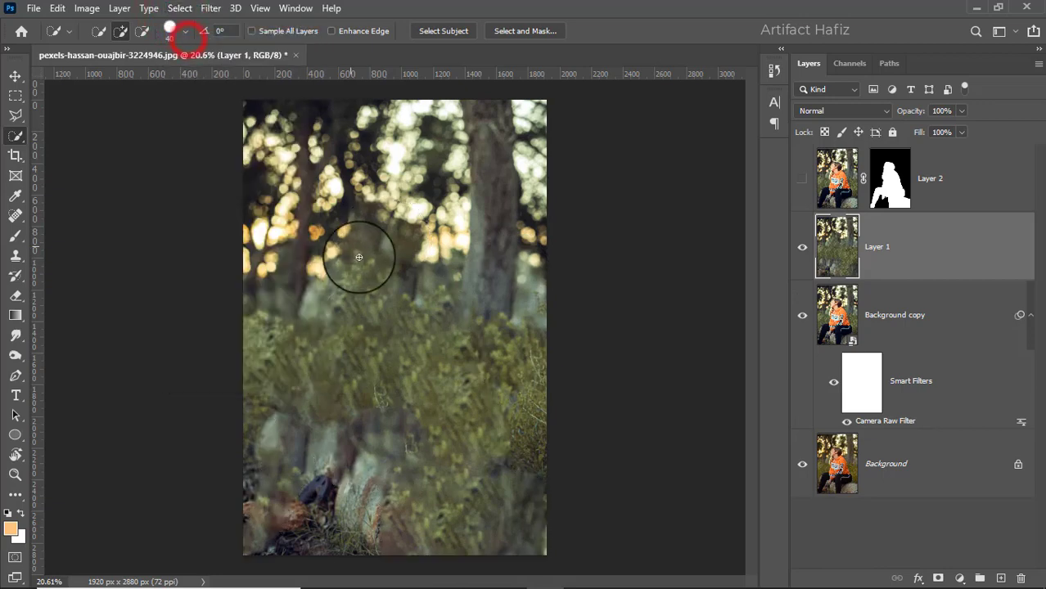
Make Layer 2 visible again and convert Layer 1 for smart filters.
{"action": "left_click", "coordinate": [802, 179]}
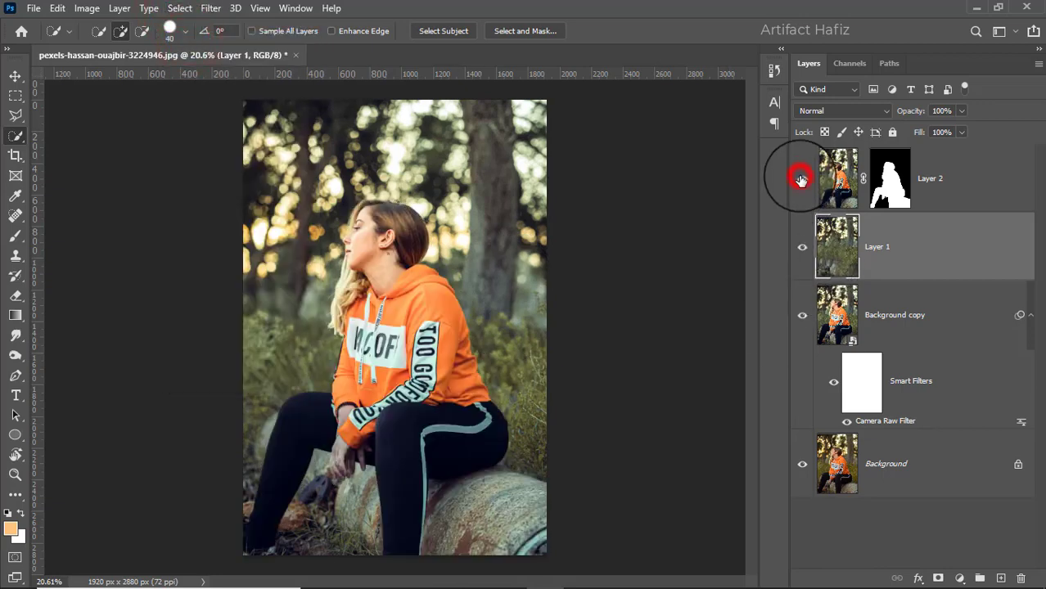
{"action": "left_click", "coordinate": [801, 179]}
{"action": "left_click", "coordinate": [801, 180]}
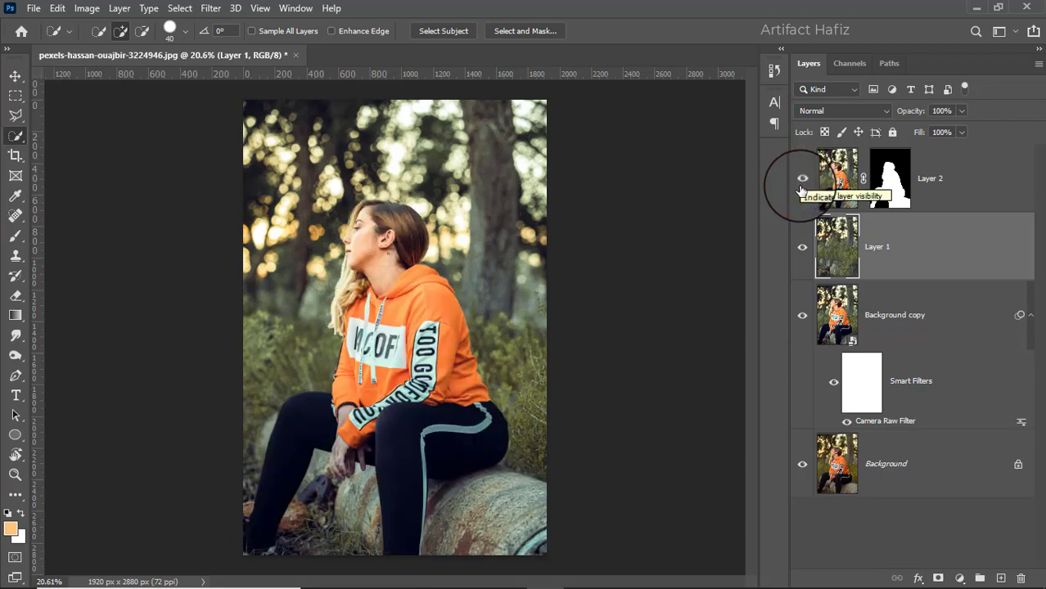
{"action": "left_click", "coordinate": [904, 236]}
{"action": "left_click", "coordinate": [211, 7]}
{"action": "left_click", "coordinate": [217, 46]}
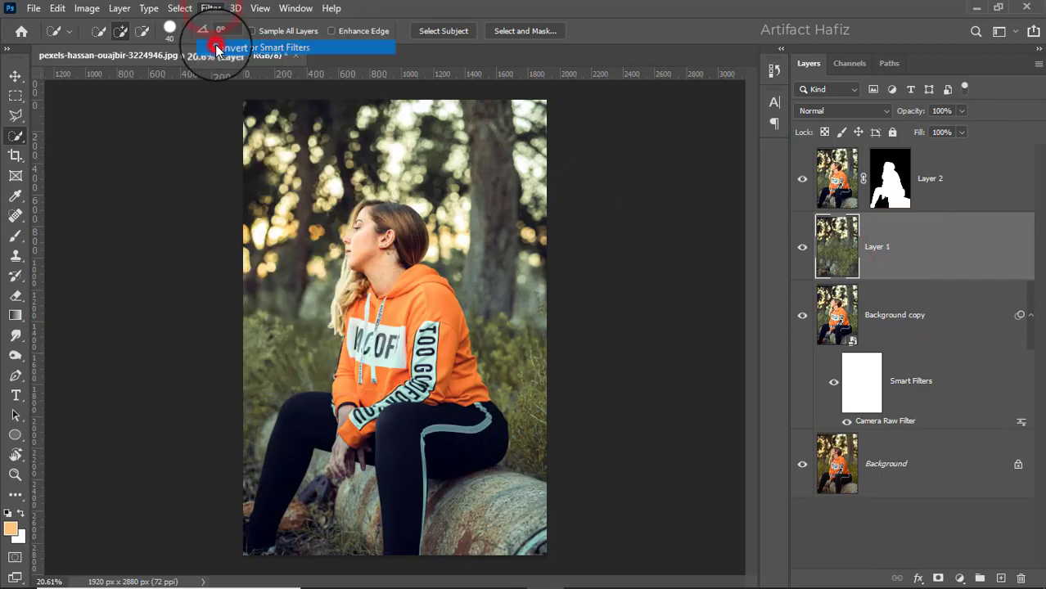
Start a Tilt-Shift blur on Layer 1 and set its blur amount to 141 px.
{"action": "left_click", "coordinate": [211, 8]}
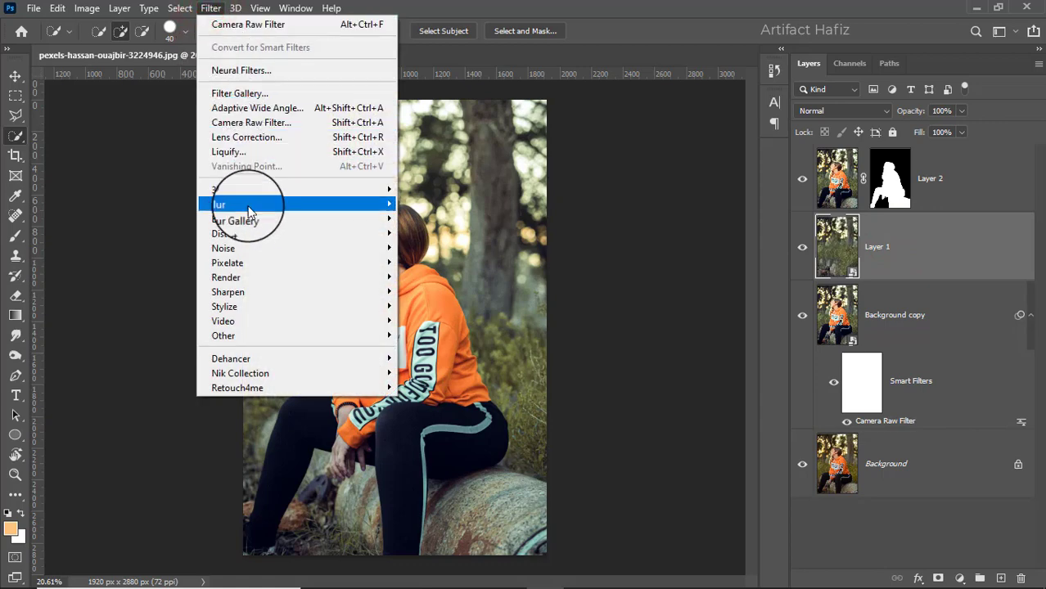
{"action": "mouse_move", "coordinate": [287, 220]}
{"action": "left_click", "coordinate": [431, 249]}
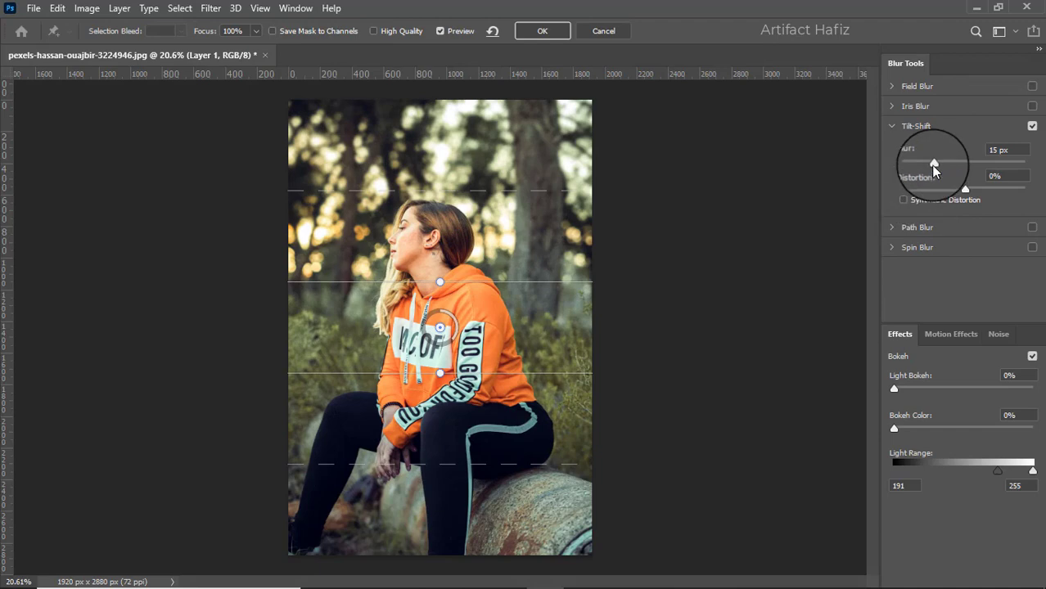
{"action": "left_click_drag", "start_coordinate": [952, 166], "coordinate": [975, 168]}
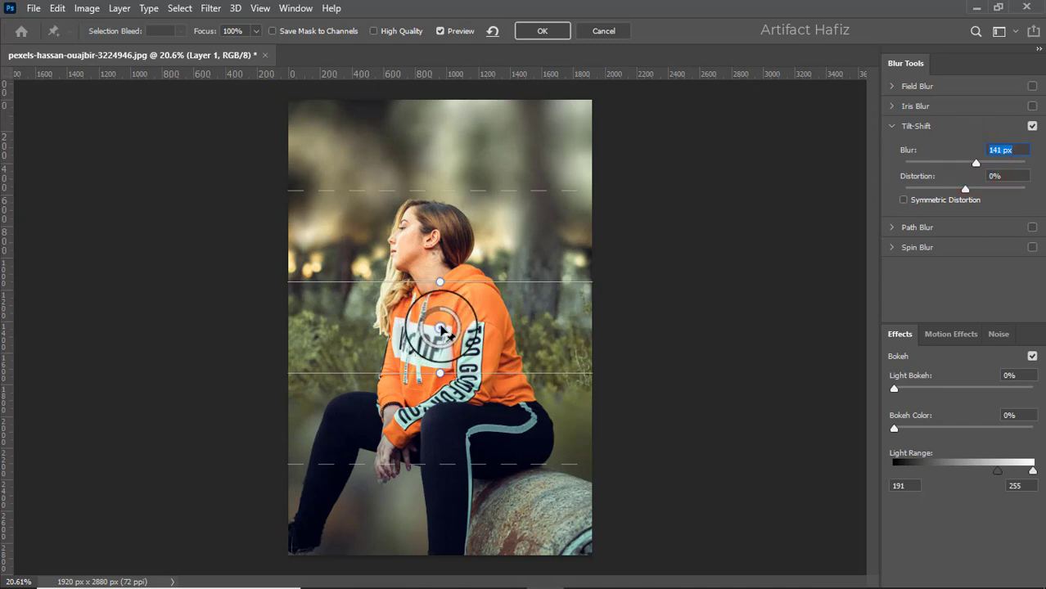
Move the tilt-shift focus centre to the photo's bottom edge, extend the upper fade line to neck height, and apply the blur.
{"action": "left_click_drag", "start_coordinate": [441, 332], "coordinate": [425, 557]}
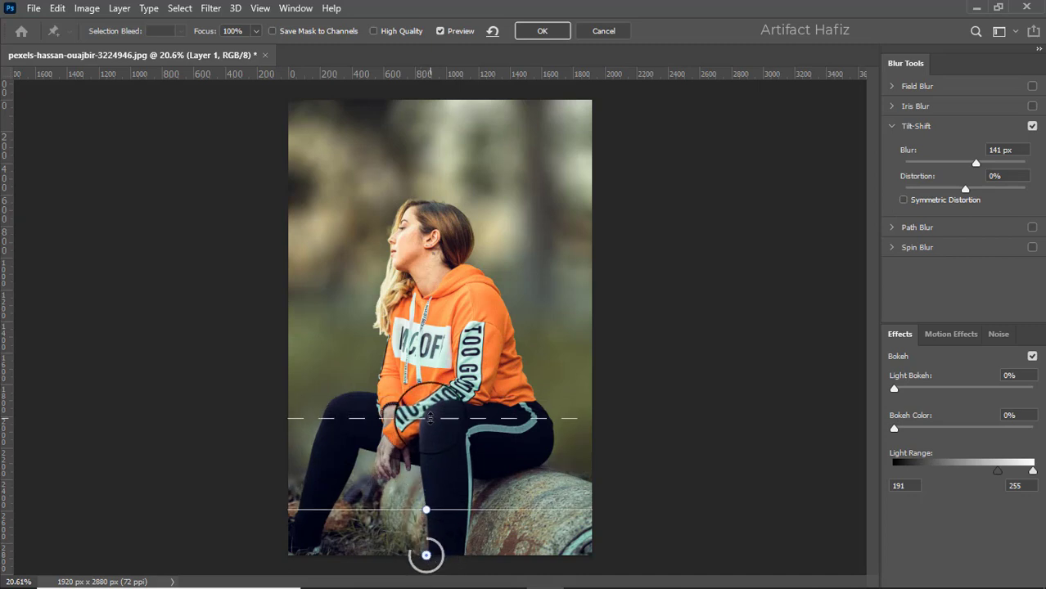
{"action": "left_click_drag", "start_coordinate": [432, 418], "coordinate": [431, 278]}
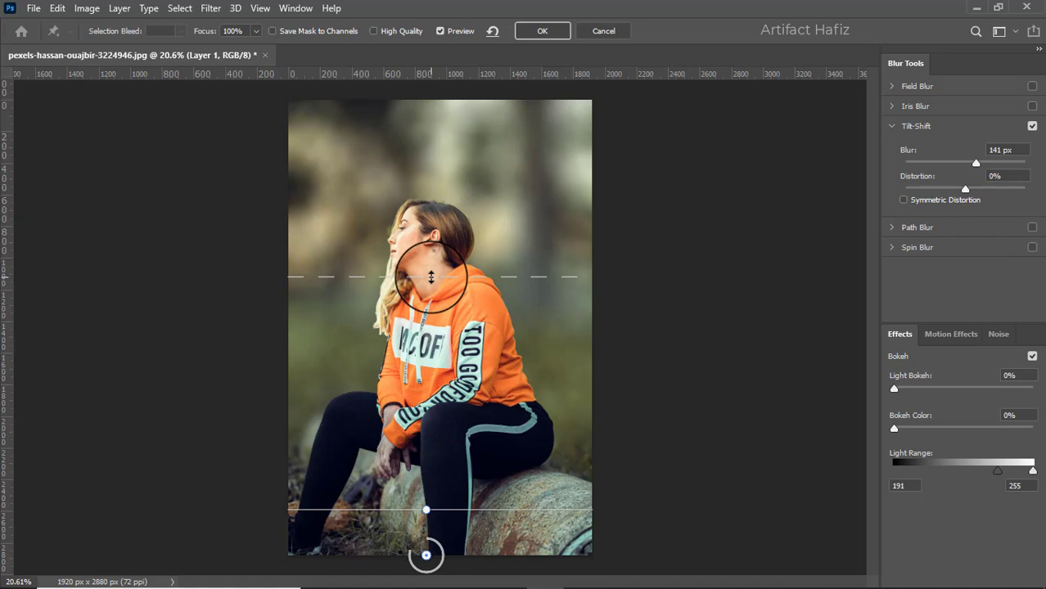
{"action": "left_click", "coordinate": [531, 33]}
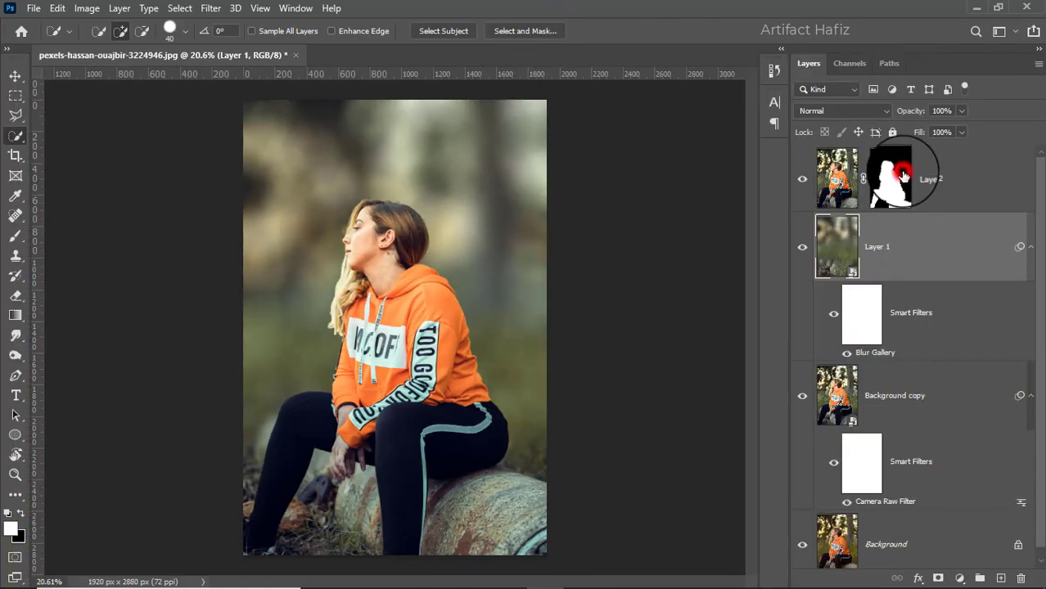
Select Layer 2's mask and set up a Soft Round brush with black as the foreground color.
{"action": "left_click", "coordinate": [903, 175]}
{"action": "left_click", "coordinate": [14, 236]}
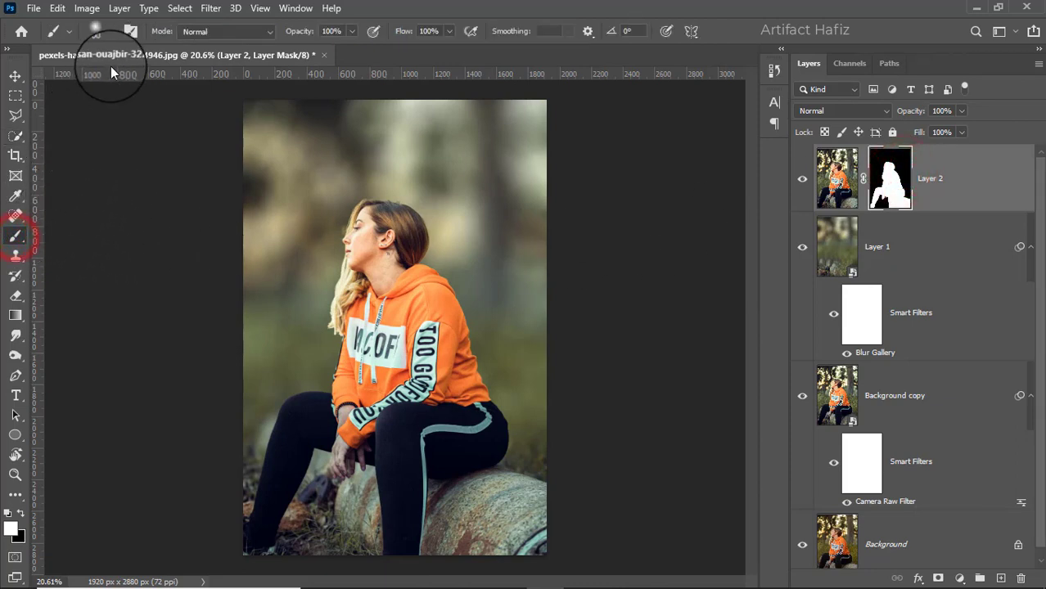
{"action": "left_click", "coordinate": [96, 30]}
{"action": "left_click", "coordinate": [63, 227]}
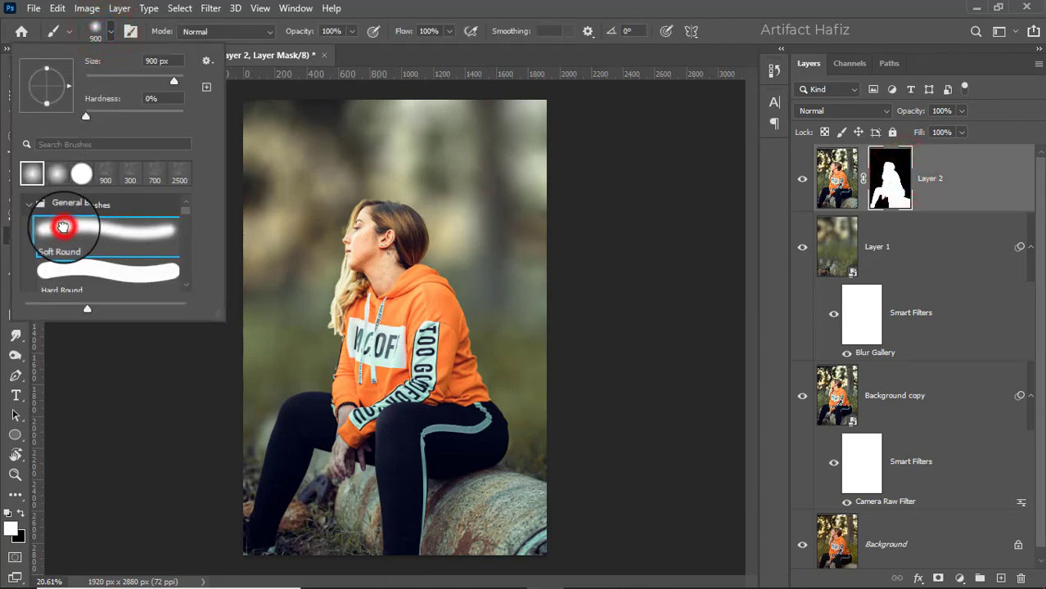
{"action": "left_click", "coordinate": [21, 512]}
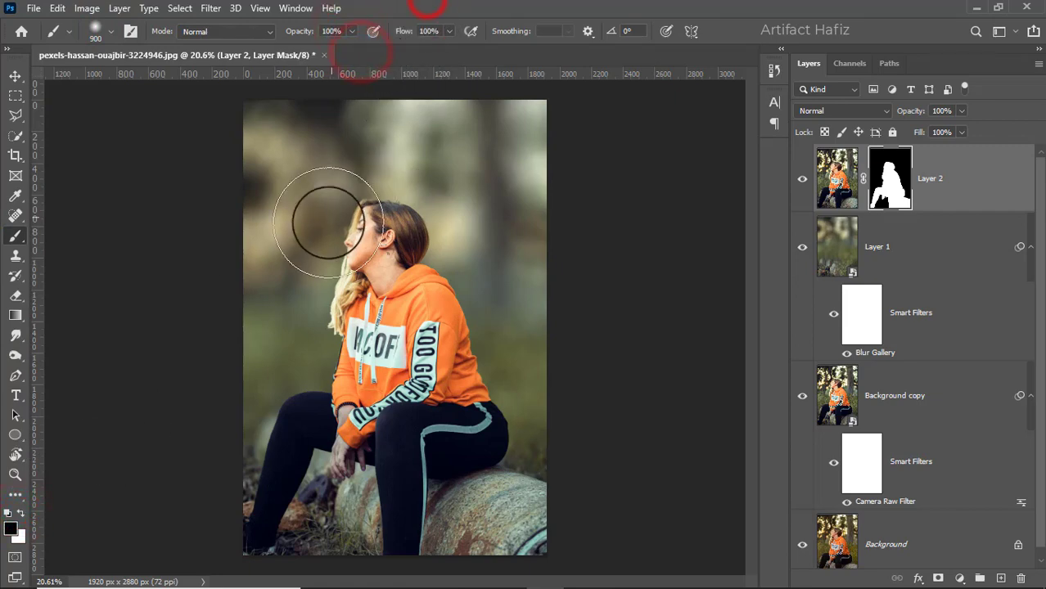
Paint black on Layer 2's mask with a 40 px brush along the background in front of the nose and lips.
{"action": "scroll", "coordinate": [332, 218], "scroll_direction": "up", "scroll_amount": 3}
{"action": "scroll", "coordinate": [339, 211], "scroll_direction": "up", "scroll_amount": 5}
{"action": "key", "text": "bracketleft"}
{"action": "key", "text": "bracketleft"}
{"action": "key", "text": "bracketleft"}
{"action": "key", "text": "bracketleft"}
{"action": "key", "text": "bracketleft"}
{"action": "key", "text": "bracketleft"}
{"action": "key", "text": "bracketleft"}
{"action": "key", "text": "bracketleft"}
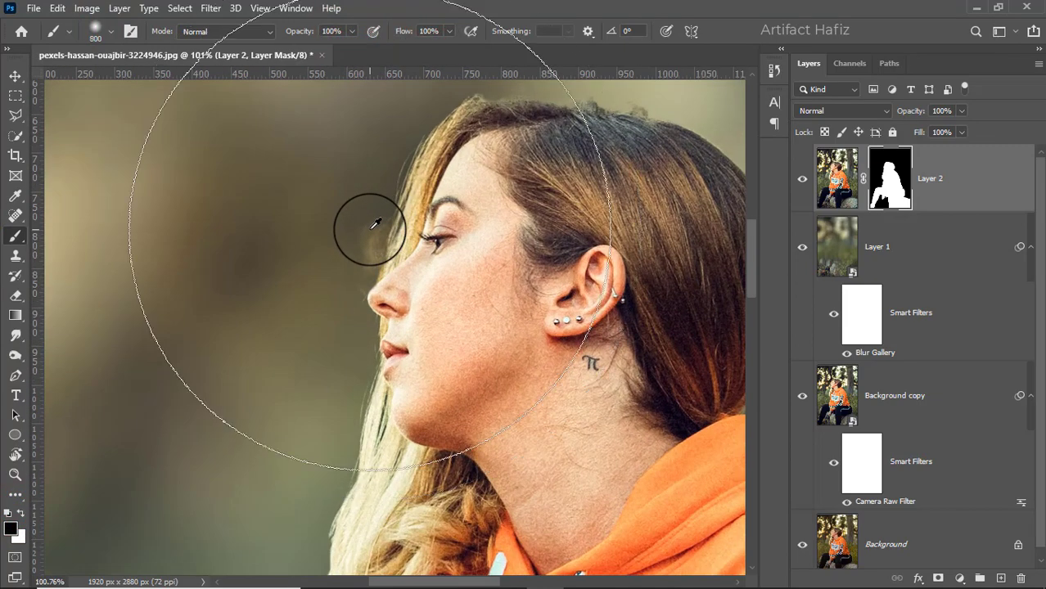
{"action": "key", "text": "bracketleft"}
{"action": "key", "text": "bracketleft"}
{"action": "key", "text": "bracketleft"}
{"action": "key", "text": "bracketleft"}
{"action": "key", "text": "bracketleft"}
{"action": "key", "text": "bracketleft"}
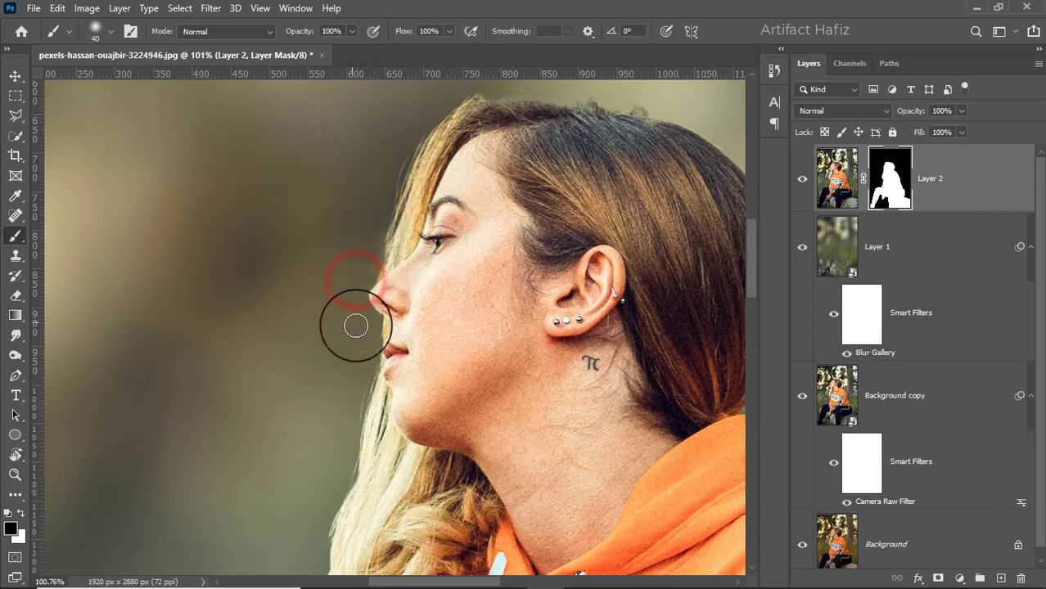
{"action": "left_click_drag", "start_coordinate": [357, 327], "coordinate": [364, 256]}
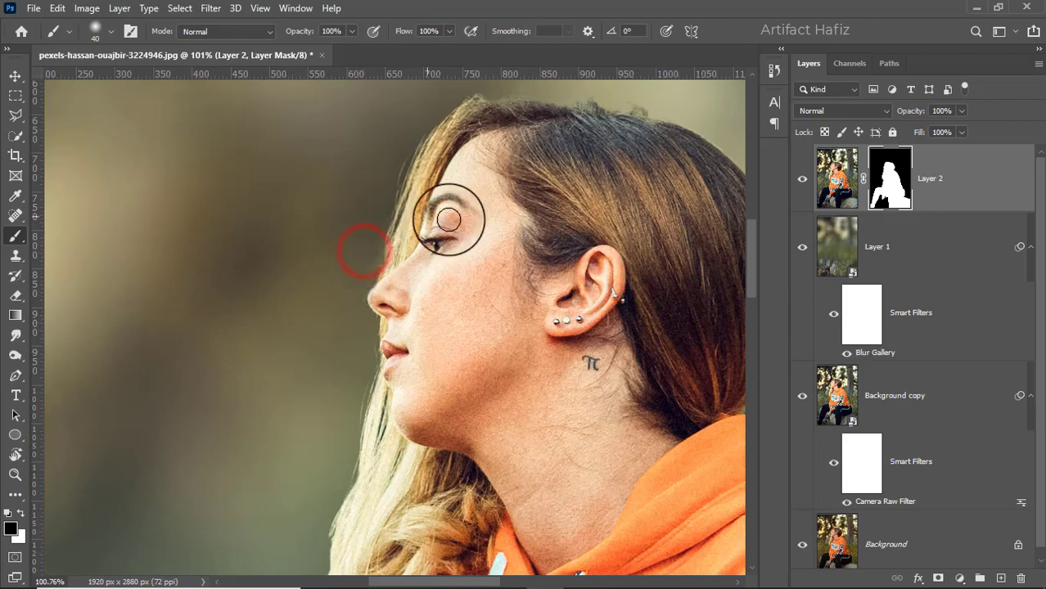
{"action": "scroll", "coordinate": [463, 228], "scroll_direction": "down", "scroll_amount": 5}
{"action": "scroll", "coordinate": [470, 227], "scroll_direction": "down", "scroll_amount": 4}
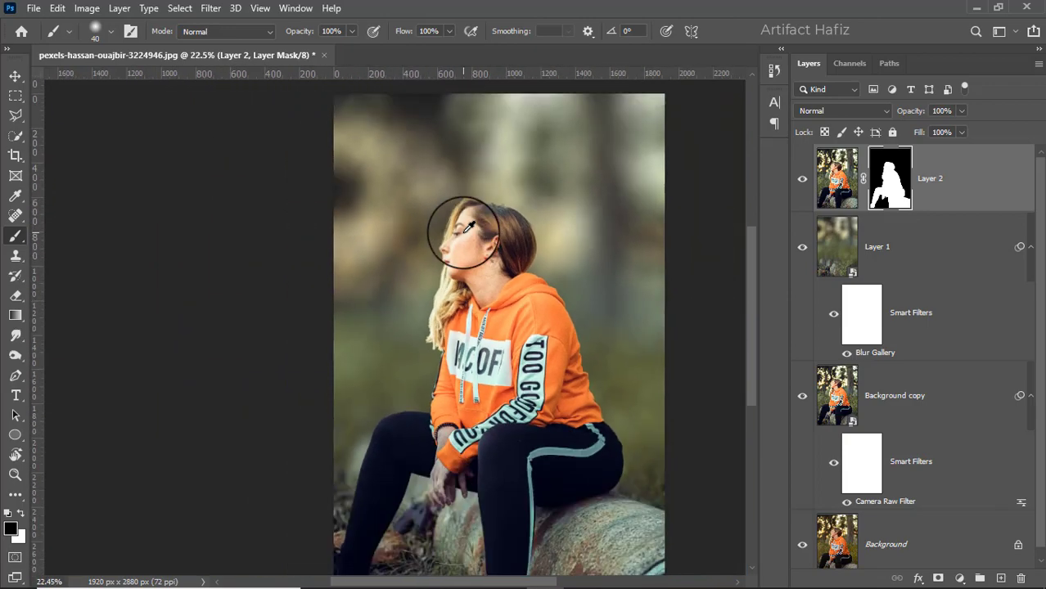
Add a new empty layer above Layer 2 and choose the Soft Round brush at 100% opacity.
{"action": "left_click", "coordinate": [12, 76]}
{"action": "left_click", "coordinate": [951, 164]}
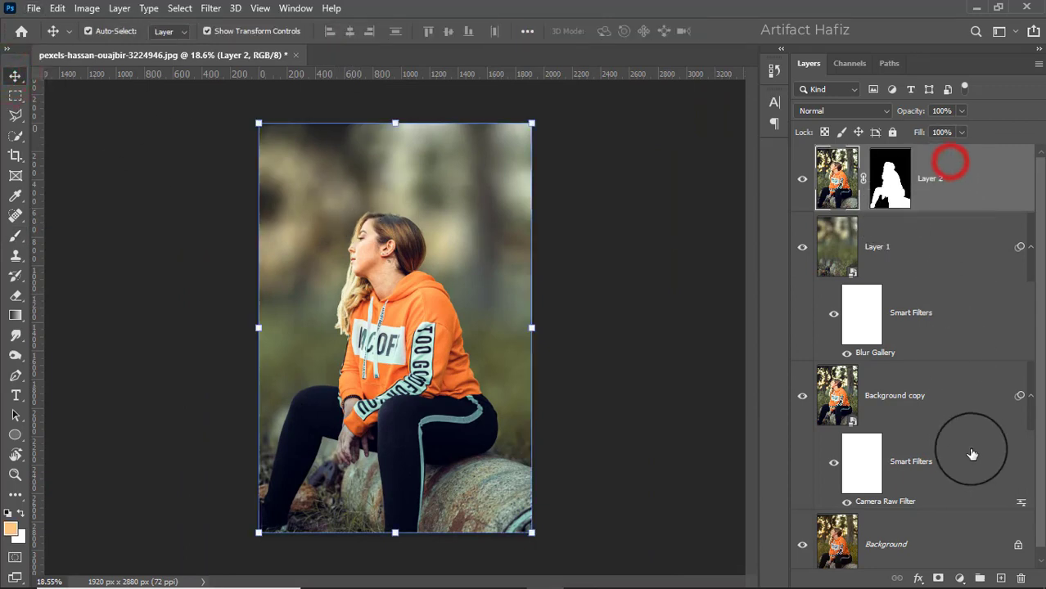
{"action": "left_click", "coordinate": [1000, 580]}
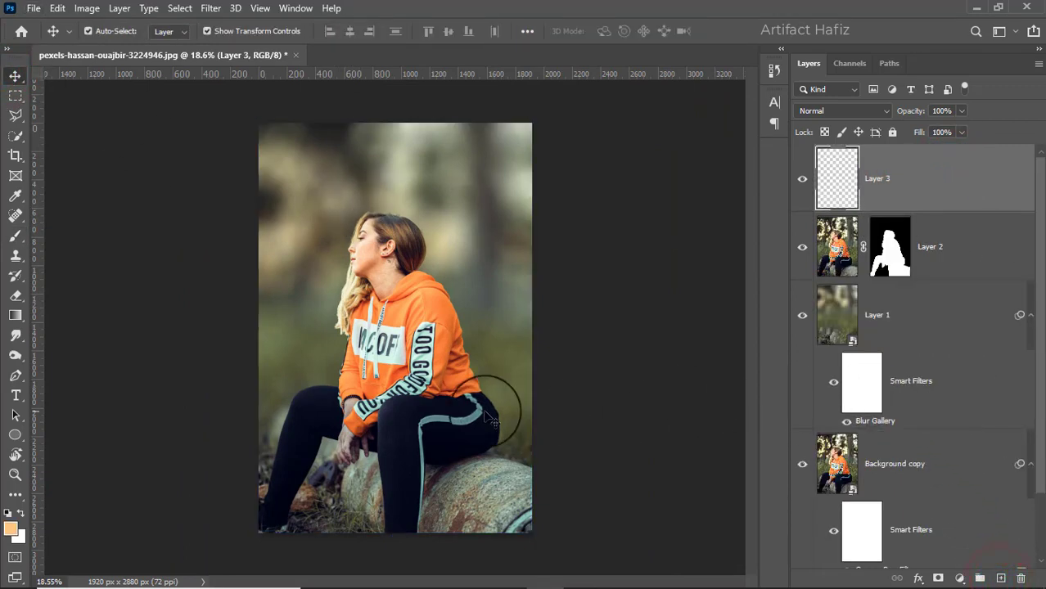
{"action": "left_click", "coordinate": [16, 237]}
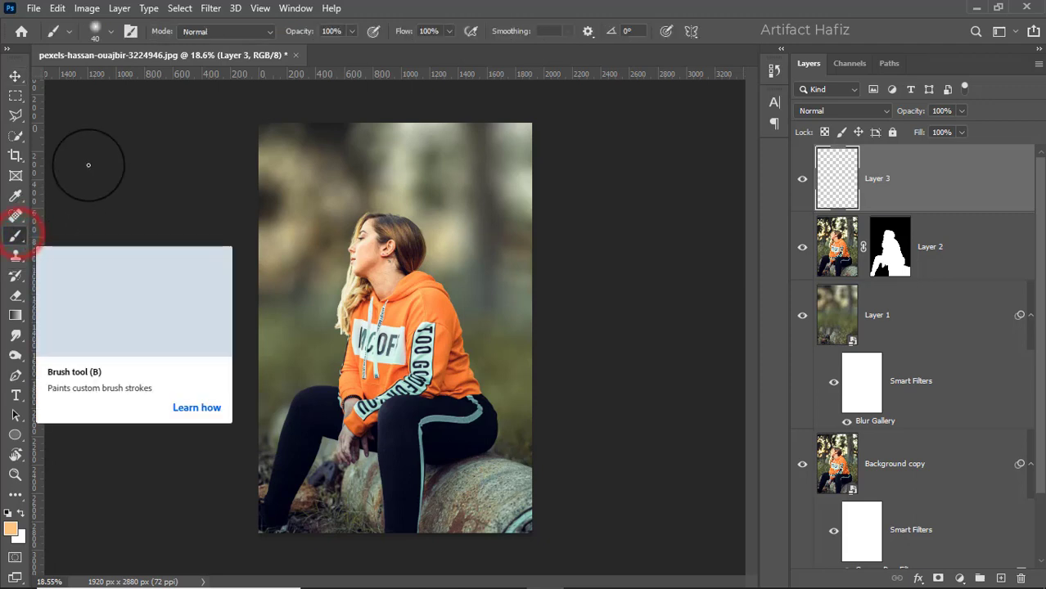
{"action": "left_click", "coordinate": [110, 33]}
{"action": "left_click", "coordinate": [43, 221]}
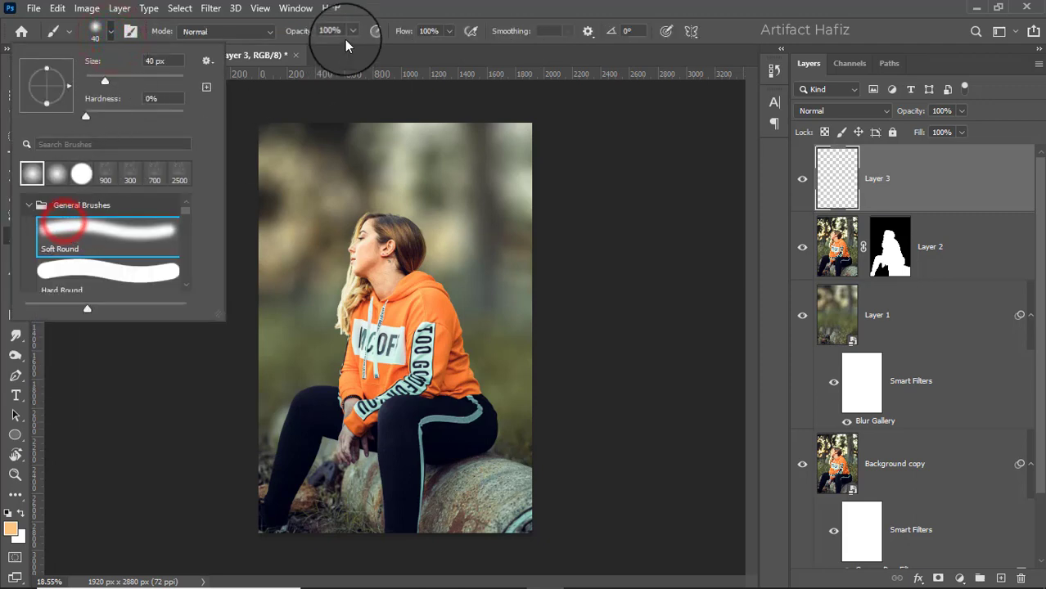
{"action": "left_click", "coordinate": [349, 31]}
{"action": "left_click", "coordinate": [377, 8]}
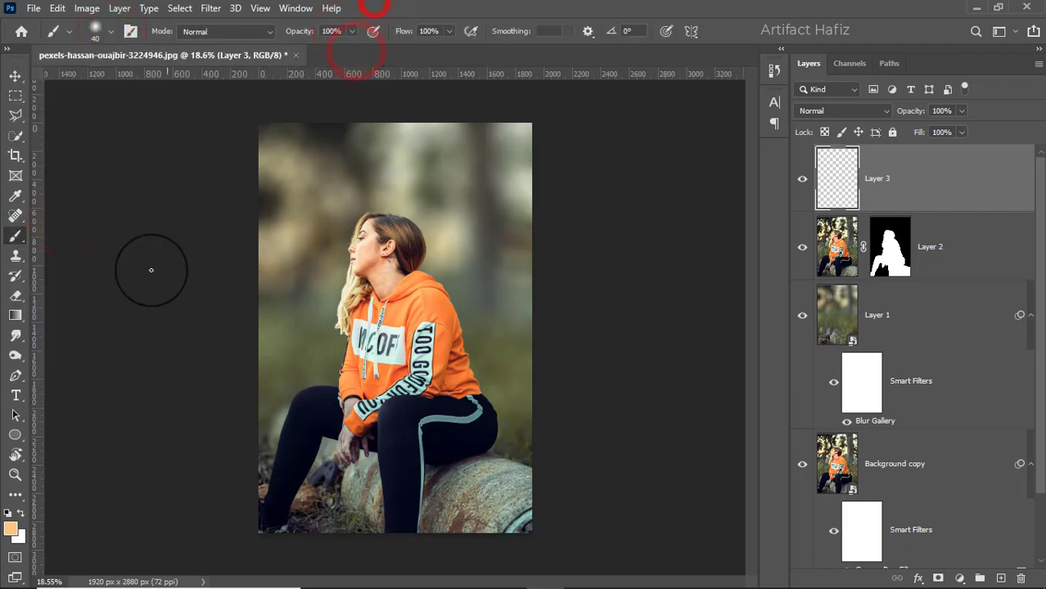
Set the foreground color to orange ffae4e and paint a soft spot over the hoodie with a brush of about 1100 px.
{"action": "left_click", "coordinate": [14, 532]}
{"action": "mouse_move", "coordinate": [738, 269]}
{"action": "left_mouse_down"}
{"action": "mouse_move", "coordinate": [770, 245]}
{"action": "mouse_move", "coordinate": [798, 249]}
{"action": "left_mouse_up"}
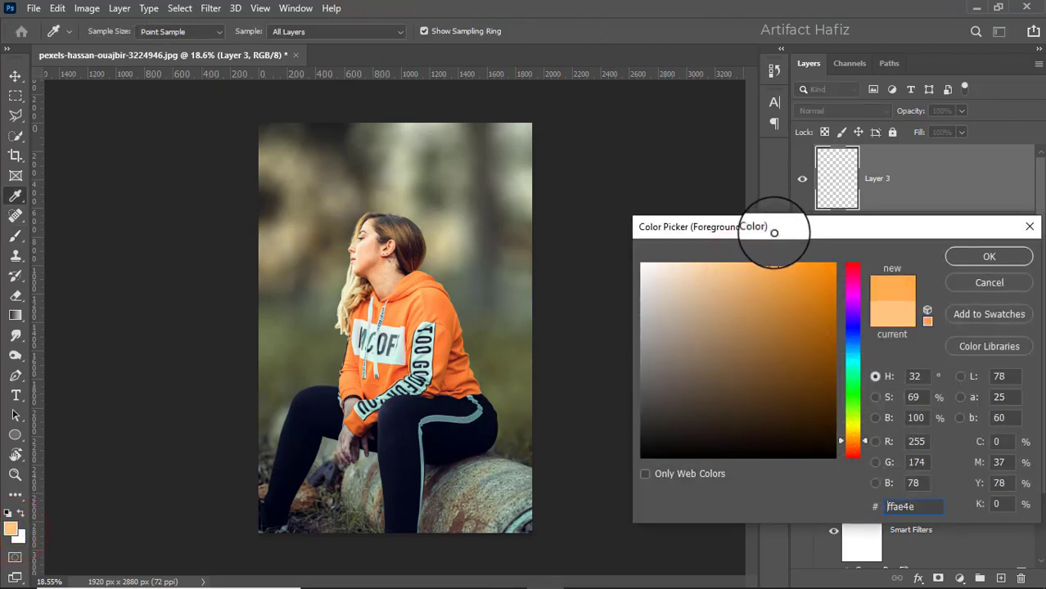
{"action": "left_click", "coordinate": [953, 259]}
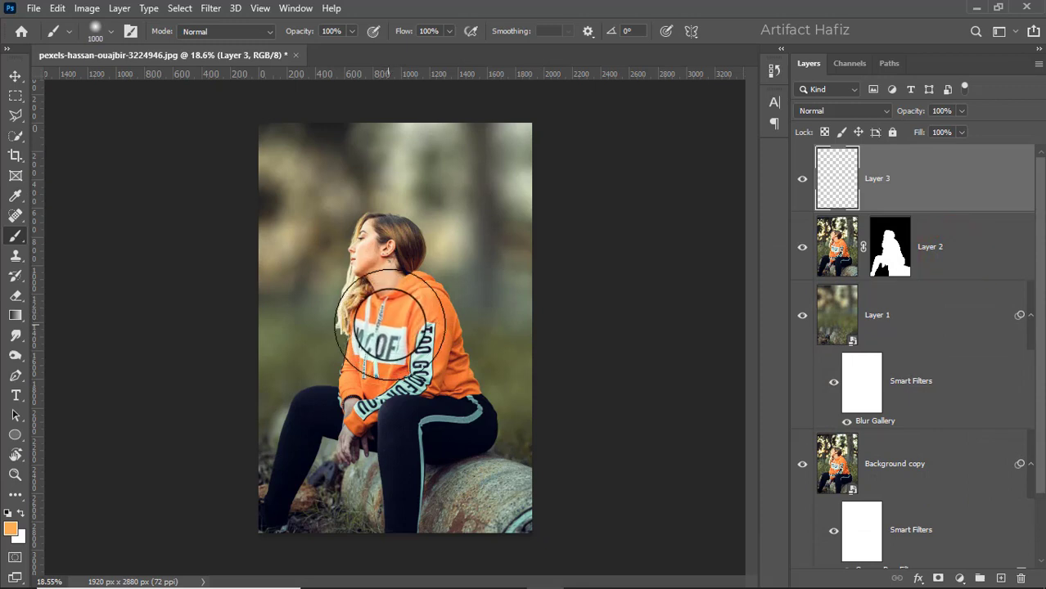
{"action": "left_click_drag", "start_coordinate": [391, 324], "coordinate": [439, 324]}
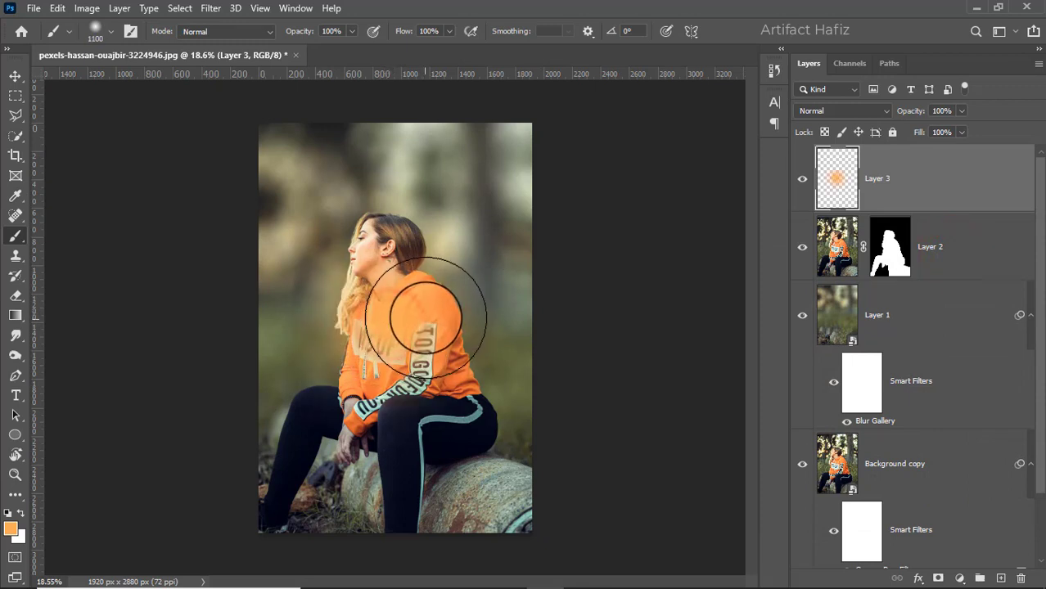
Set Layer 3's blend mode to Screen and move the orange glow to the upper-left background of the photo.
{"action": "left_click", "coordinate": [15, 77]}
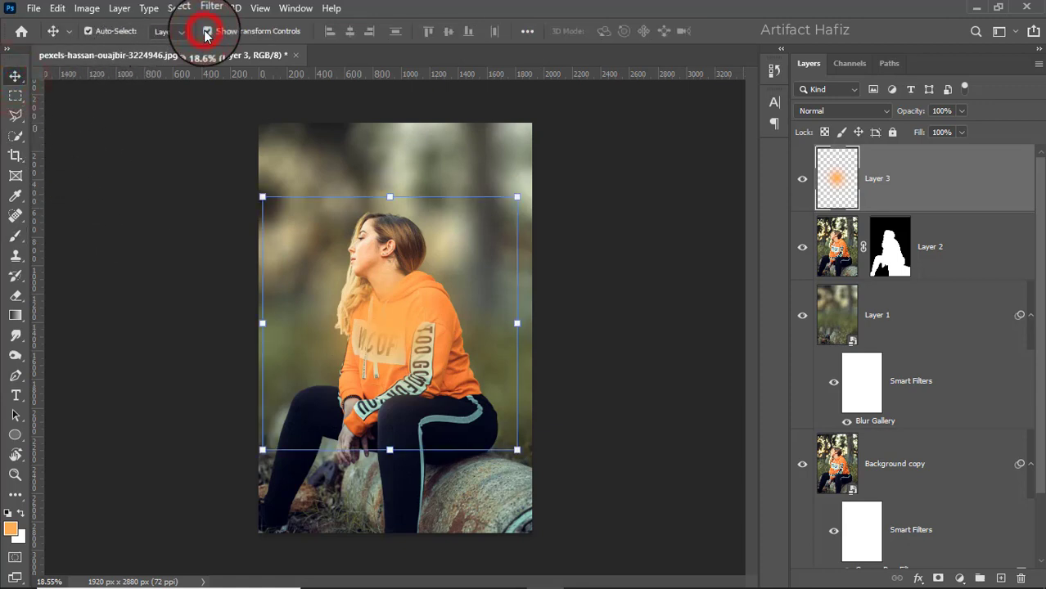
{"action": "left_click", "coordinate": [819, 110]}
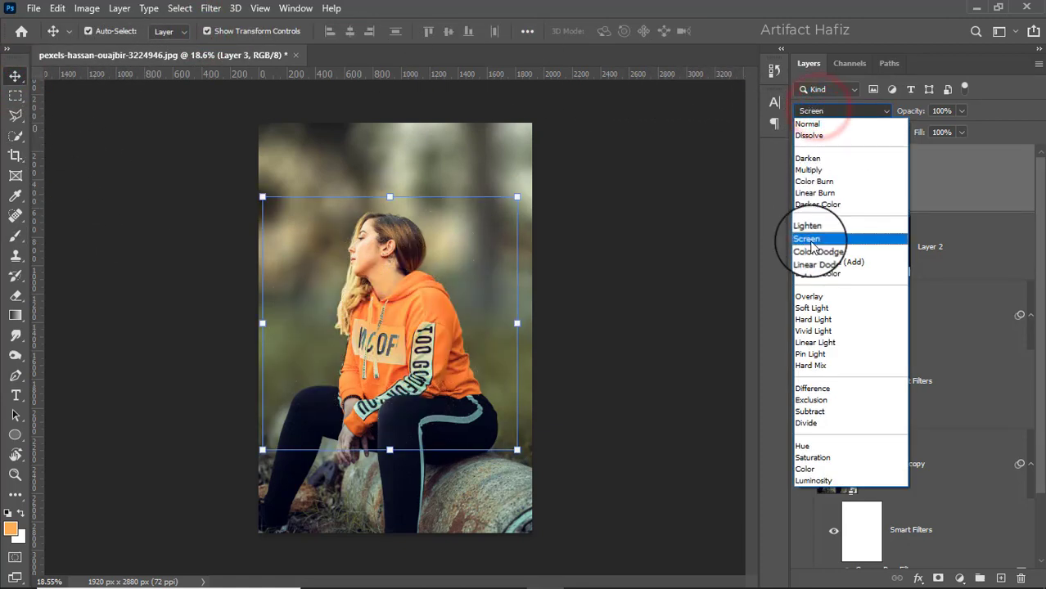
{"action": "left_click", "coordinate": [812, 239]}
{"action": "left_click_drag", "start_coordinate": [362, 327], "coordinate": [257, 187]}
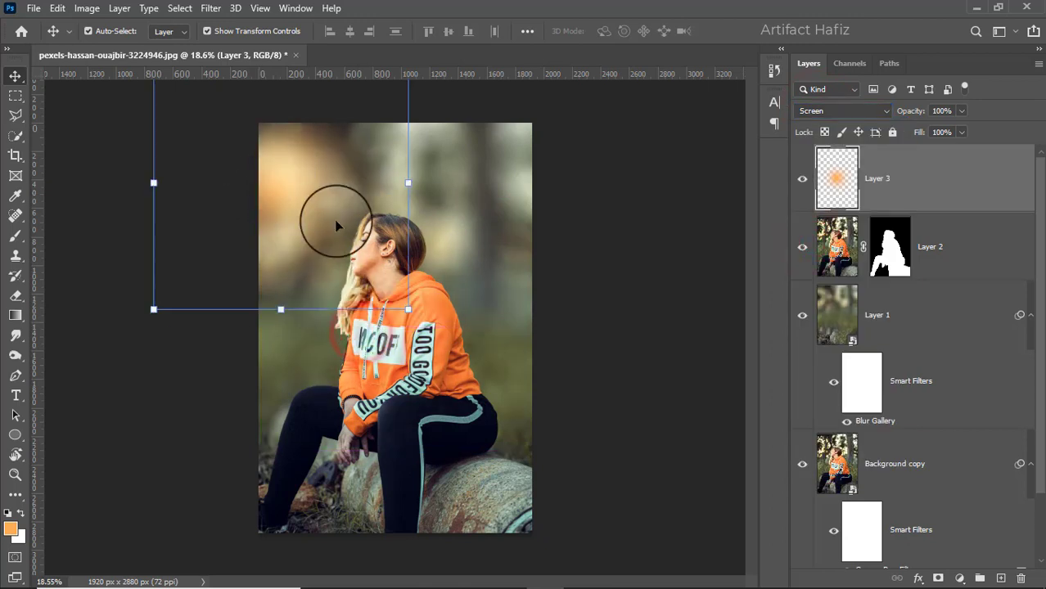
Scale Layer 3's orange glow up to about 238% and position it over the upper-left background beside the subject's face.
{"action": "left_click_drag", "start_coordinate": [409, 181], "coordinate": [663, 217]}
{"action": "left_click_drag", "start_coordinate": [582, 229], "coordinate": [457, 245]}
{"action": "left_click_drag", "start_coordinate": [542, 198], "coordinate": [505, 305]}
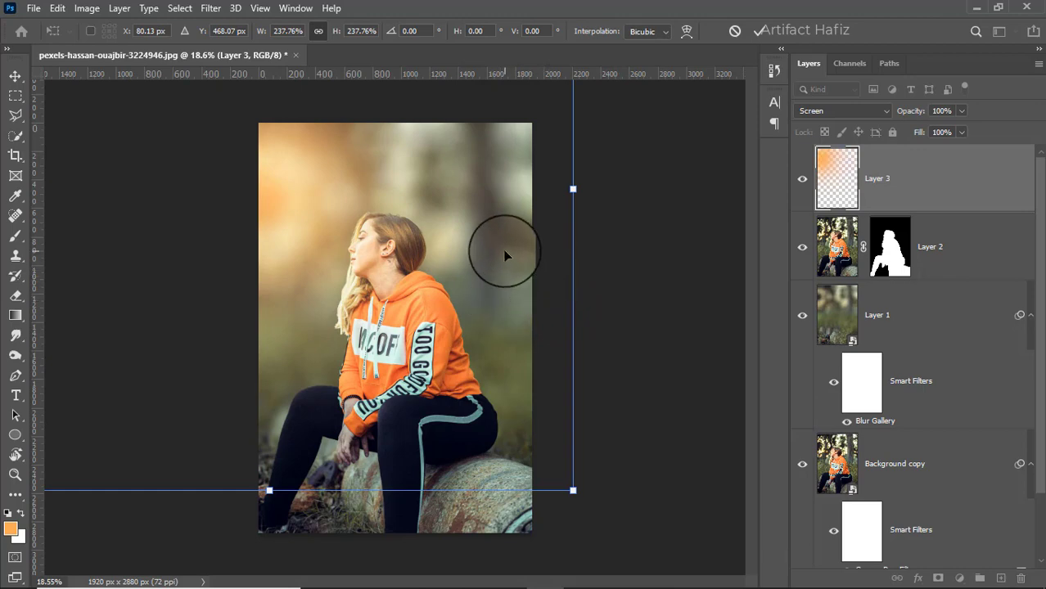
{"action": "scroll", "coordinate": [505, 256], "scroll_direction": "down", "scroll_amount": 3}
{"action": "scroll", "coordinate": [327, 296], "scroll_direction": "up", "scroll_amount": 3}
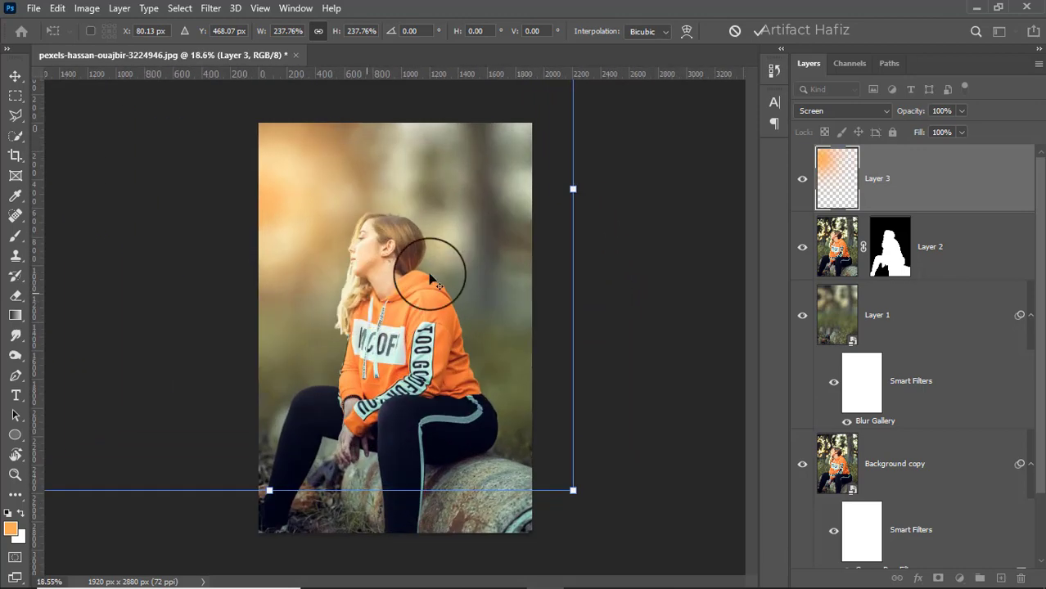
{"action": "left_click", "coordinate": [759, 32]}
Add a mask to Layer 3 and paint black over the face and hair with a 250 px brush at 27% opacity.
{"action": "scroll", "coordinate": [468, 275], "scroll_direction": "up", "scroll_amount": 1}
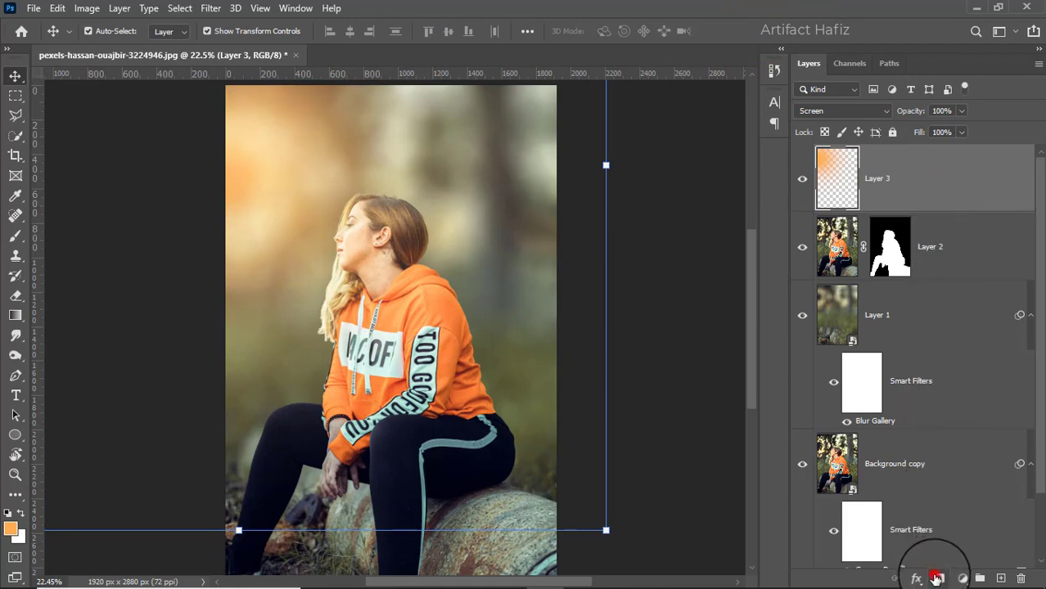
{"action": "left_click", "coordinate": [935, 578]}
{"action": "left_click", "coordinate": [16, 236]}
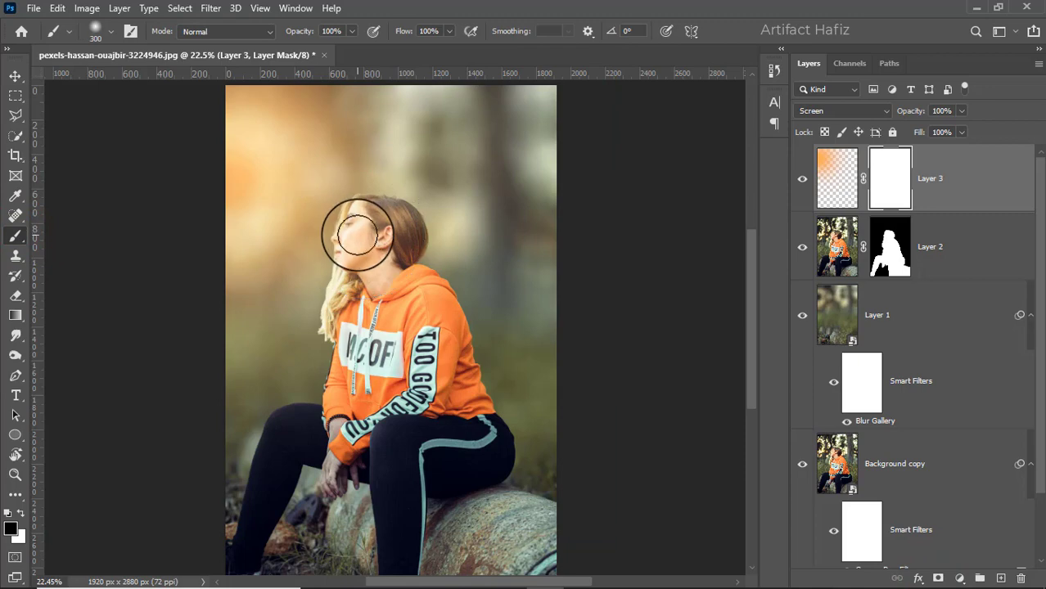
{"action": "key", "text": "bracketleft"}
{"action": "mouse_move", "coordinate": [352, 31]}
{"action": "left_mouse_down"}
{"action": "mouse_move", "coordinate": [355, 47]}
{"action": "mouse_move", "coordinate": [303, 53]}
{"action": "left_mouse_up"}
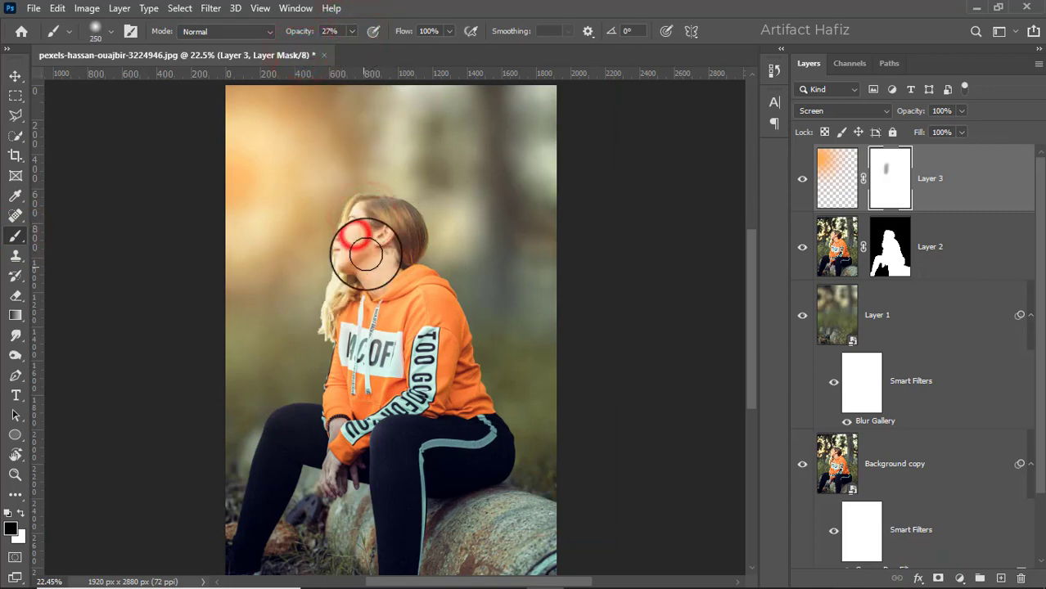
{"action": "mouse_move", "coordinate": [365, 255]}
{"action": "left_mouse_down"}
{"action": "mouse_move", "coordinate": [391, 225]}
{"action": "mouse_move", "coordinate": [378, 220]}
{"action": "mouse_move", "coordinate": [399, 228]}
{"action": "mouse_move", "coordinate": [392, 284]}
{"action": "mouse_move", "coordinate": [350, 310]}
{"action": "mouse_move", "coordinate": [370, 214]}
{"action": "mouse_move", "coordinate": [393, 302]}
{"action": "mouse_move", "coordinate": [373, 209]}
{"action": "mouse_move", "coordinate": [380, 311]}
{"action": "mouse_move", "coordinate": [360, 270]}
{"action": "left_mouse_up"}
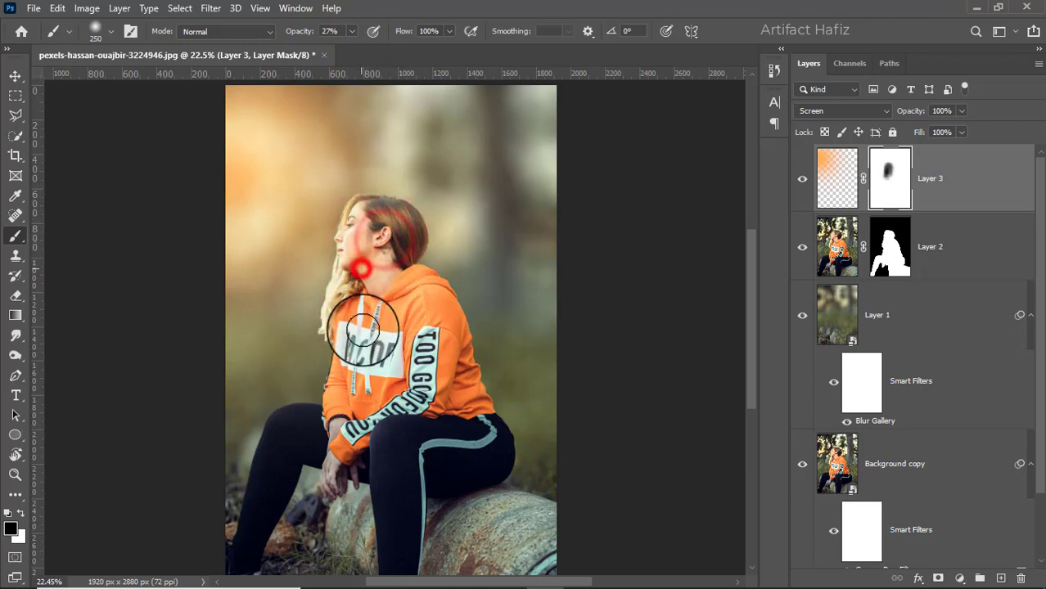
Compare the photo with the orange glow of Layer 3 hidden and shown.
{"action": "left_click", "coordinate": [803, 179]}
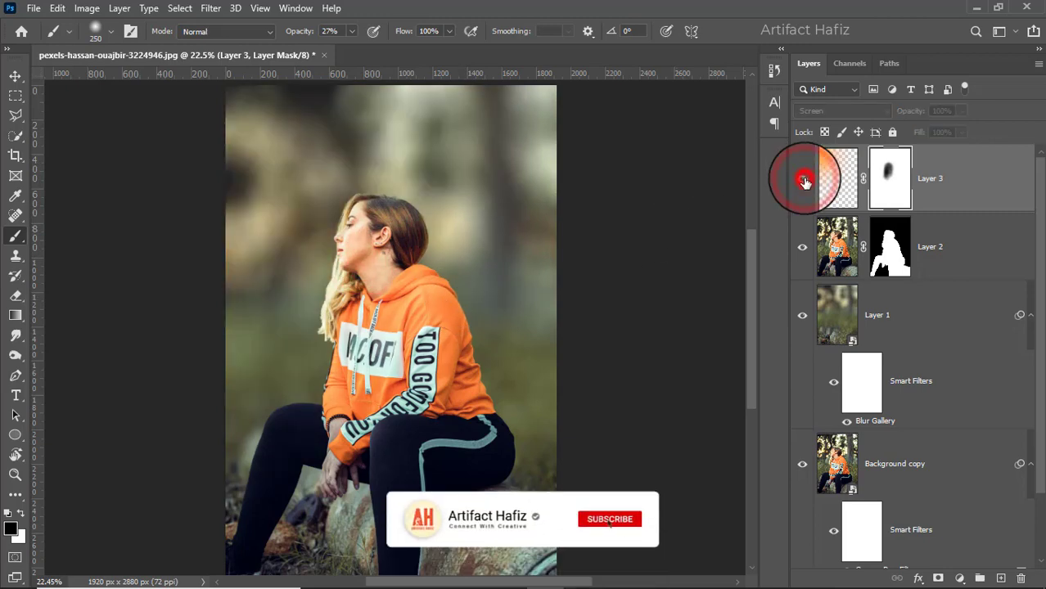
{"action": "left_click", "coordinate": [805, 181]}
{"action": "scroll", "coordinate": [432, 297], "scroll_direction": "down", "scroll_amount": 5}
{"action": "scroll", "coordinate": [397, 320], "scroll_direction": "up", "scroll_amount": 3}
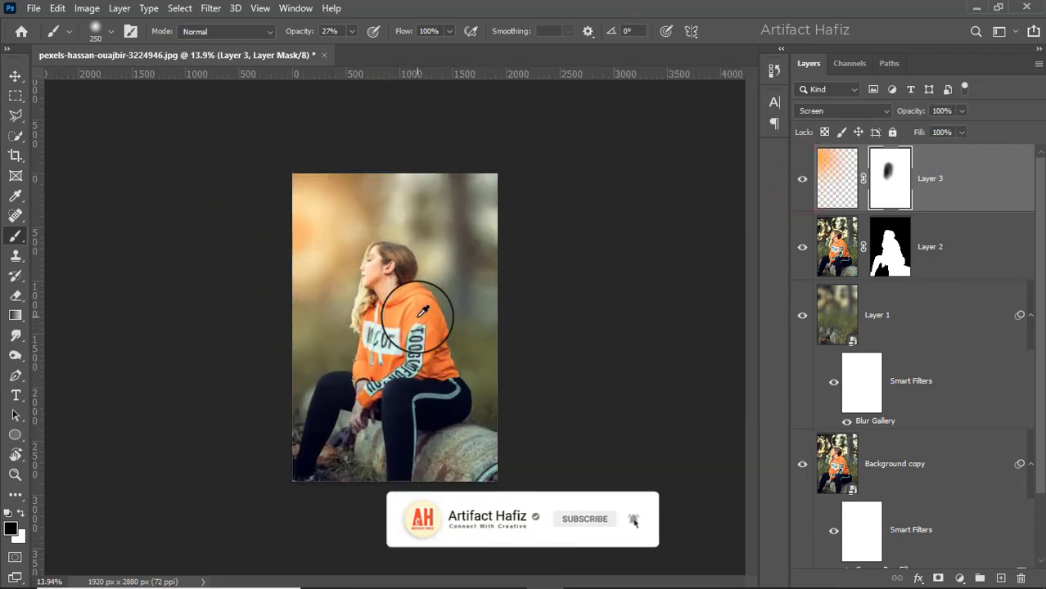
{"action": "scroll", "coordinate": [422, 312], "scroll_direction": "up", "scroll_amount": 1}
Add a Curves adjustment above Layer 3, pulling the RGB curve's shadows down slightly and placing a highlight point near the diagonal.
{"action": "left_click", "coordinate": [954, 183]}
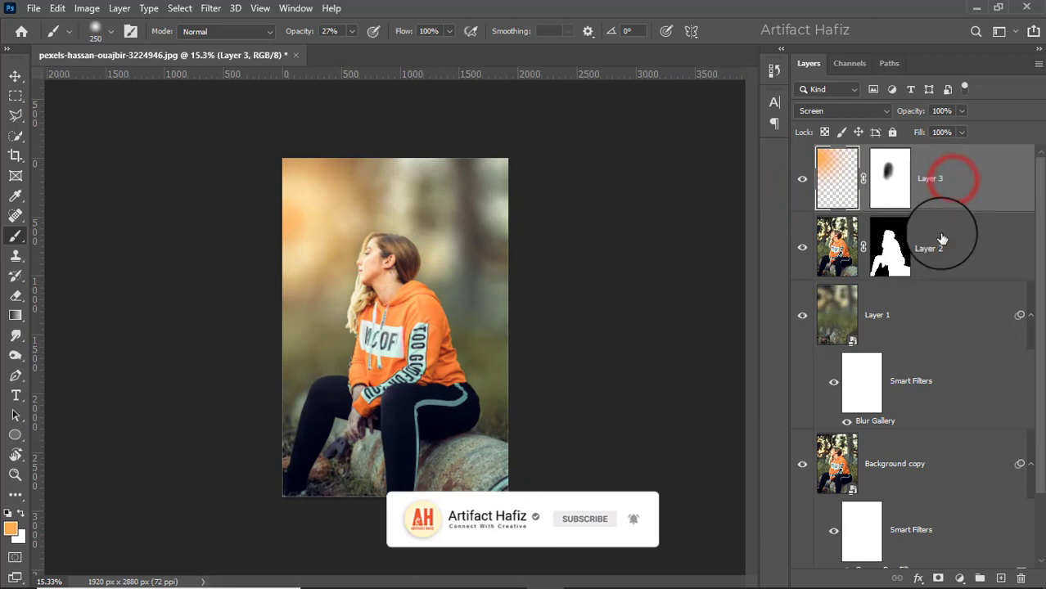
{"action": "left_click", "coordinate": [959, 579]}
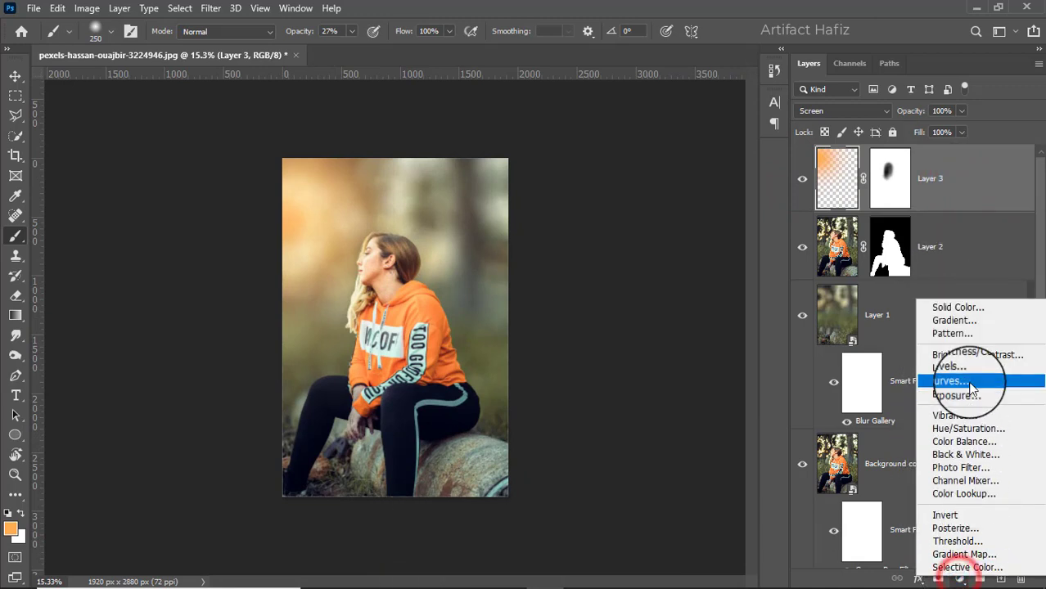
{"action": "left_click", "coordinate": [951, 381]}
{"action": "left_click_drag", "start_coordinate": [804, 456], "coordinate": [810, 459]}
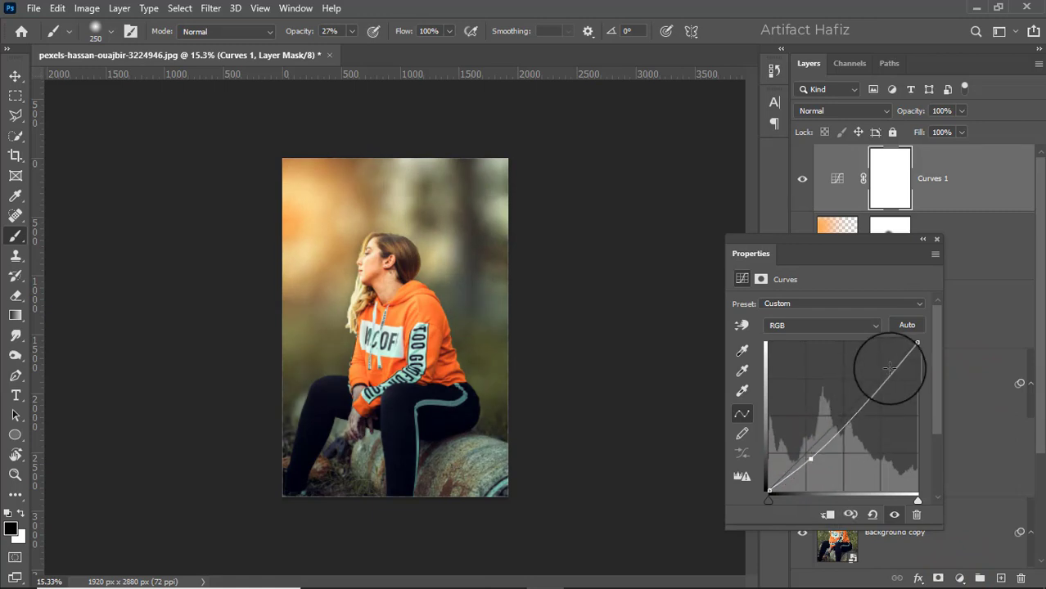
{"action": "left_click_drag", "start_coordinate": [878, 377], "coordinate": [885, 379]}
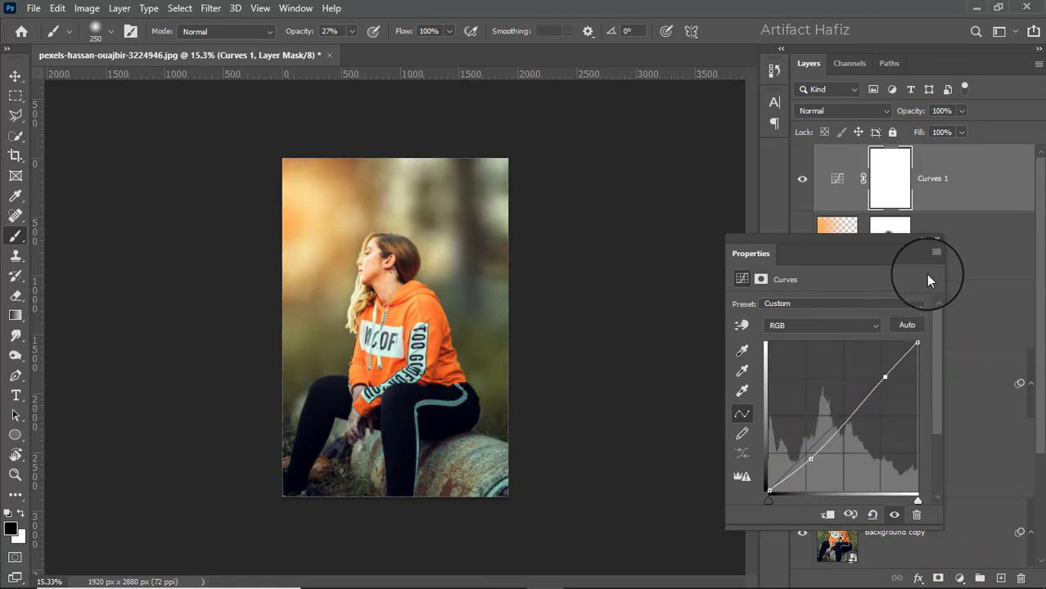
{"action": "left_click", "coordinate": [937, 239]}
Set the Curves adjustment's blend mode to Luminosity and switch to the Move tool.
{"action": "left_click", "coordinate": [832, 110]}
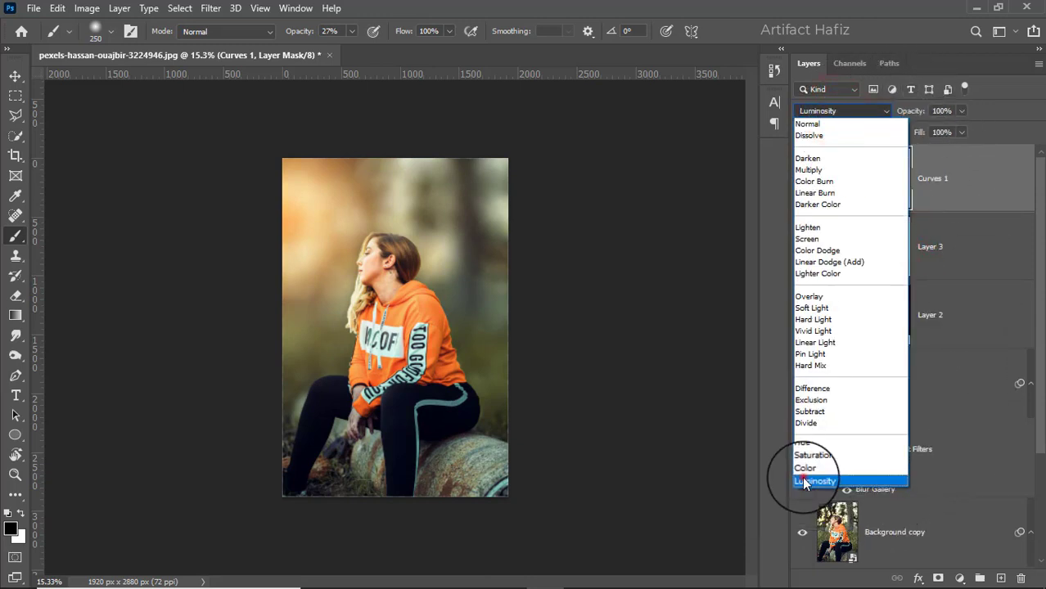
{"action": "left_click", "coordinate": [814, 482]}
{"action": "left_click", "coordinate": [15, 76]}
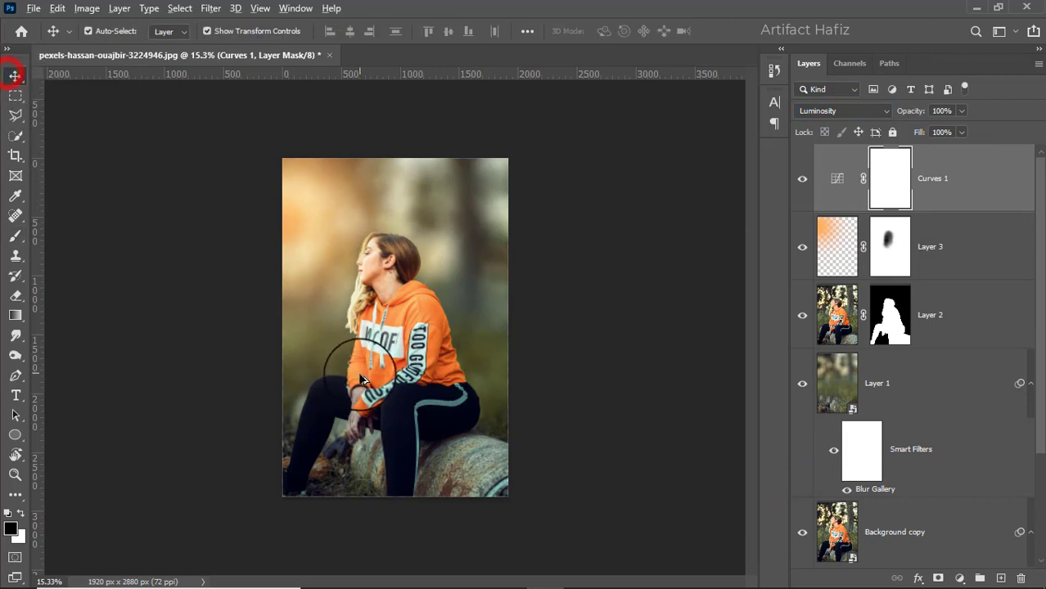
Compare the original Background layer alone with the finished edit, ending with all layers shown.
{"action": "key", "text": "ctrl+0"}
{"action": "scroll", "coordinate": [898, 455], "scroll_direction": "down", "scroll_amount": 1}
{"action": "scroll", "coordinate": [898, 455], "scroll_direction": "down", "scroll_amount": 1}
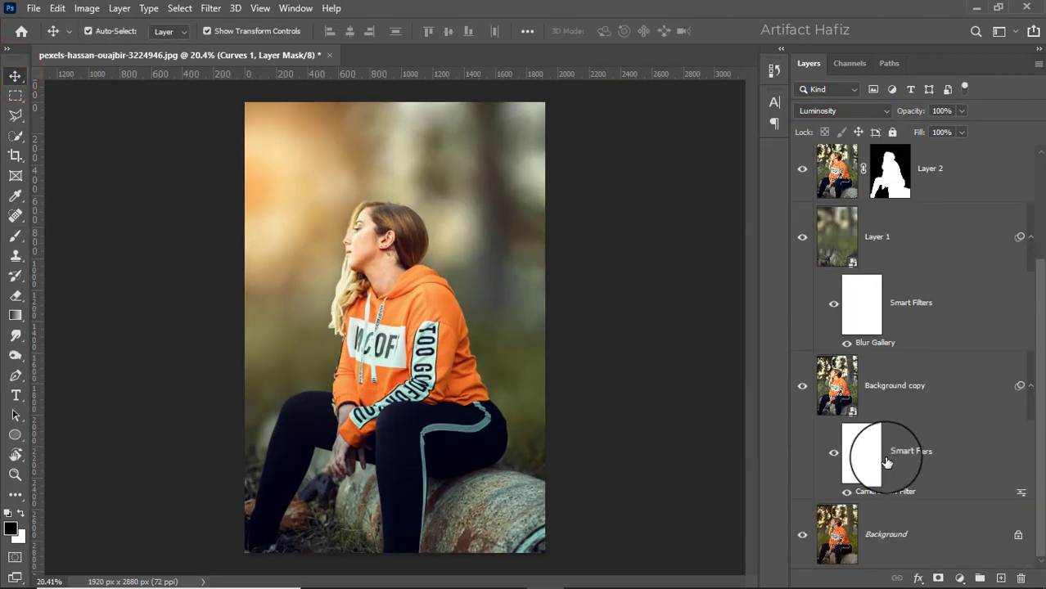
{"action": "left_click", "coordinate": [801, 538], "text": "alt"}
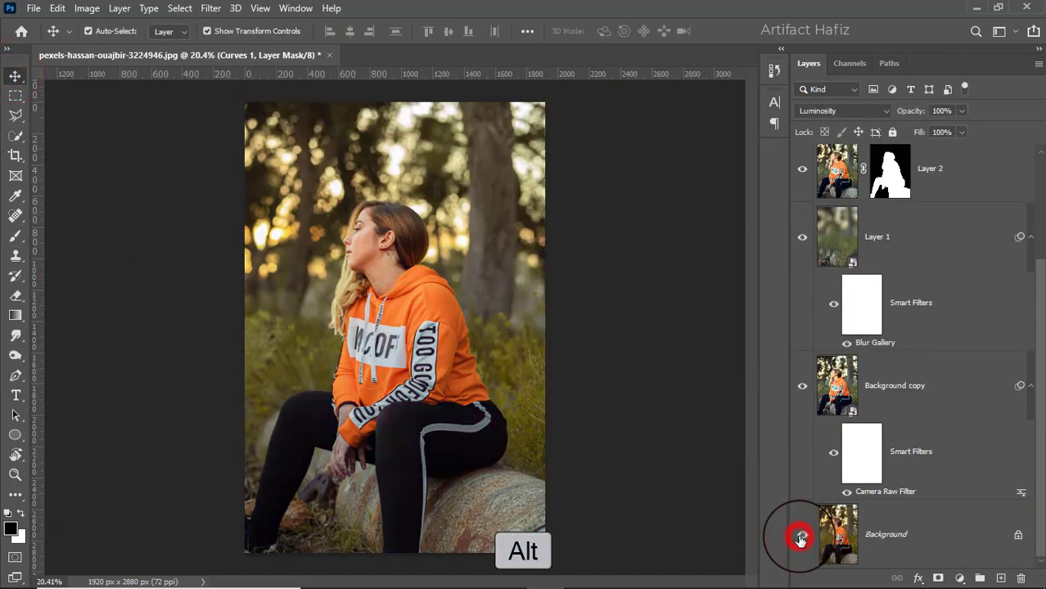
{"action": "left_click", "coordinate": [800, 537], "text": "alt"}
{"action": "left_click", "coordinate": [801, 538], "text": "alt"}
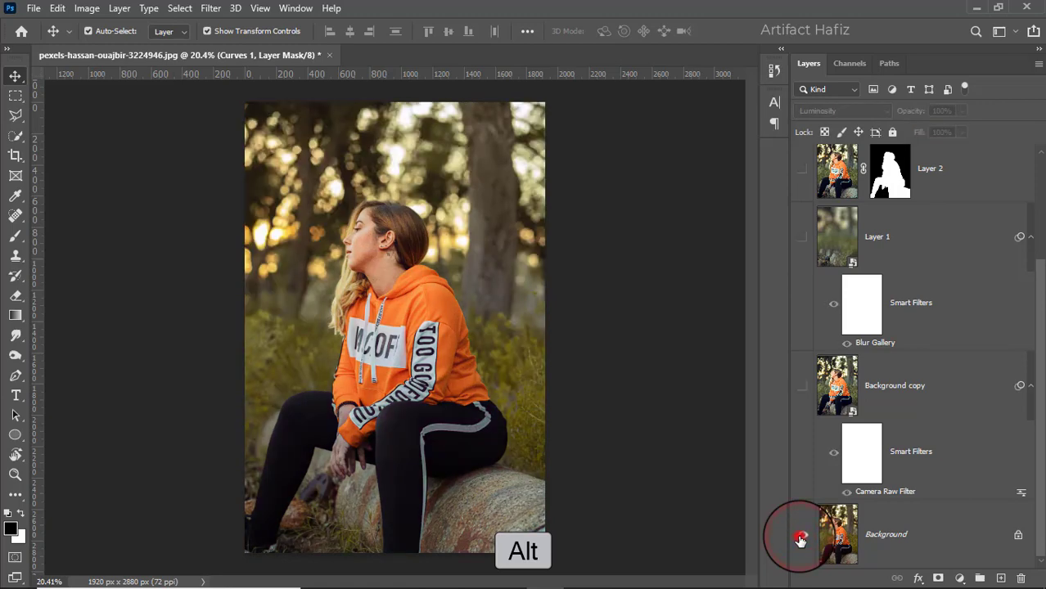
{"action": "left_click", "coordinate": [800, 538], "text": "alt"}
{"action": "left_click", "coordinate": [800, 538], "text": "alt"}
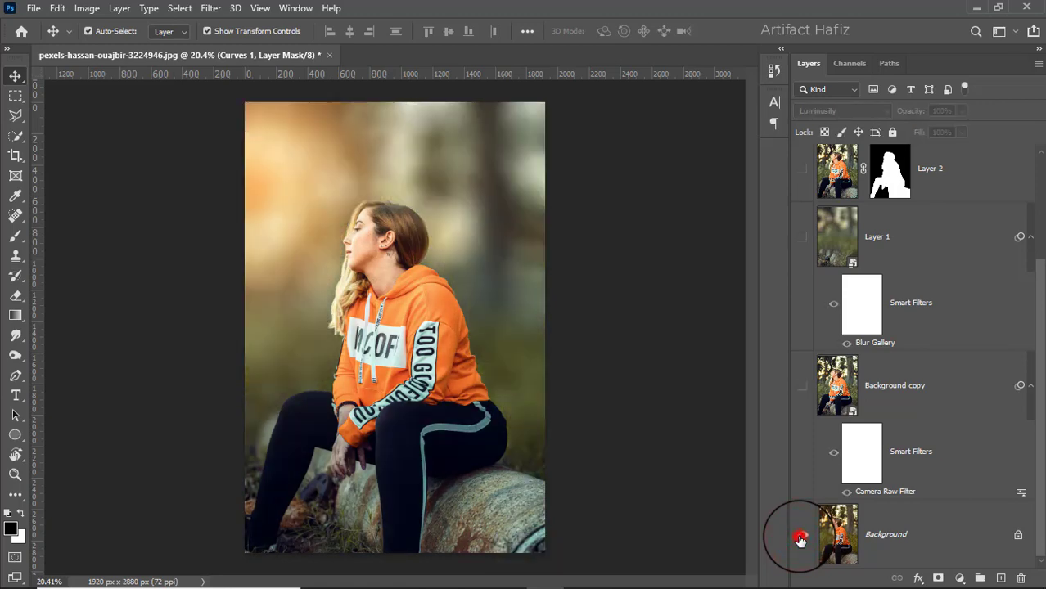
{"action": "left_click", "coordinate": [800, 538], "text": "alt"}
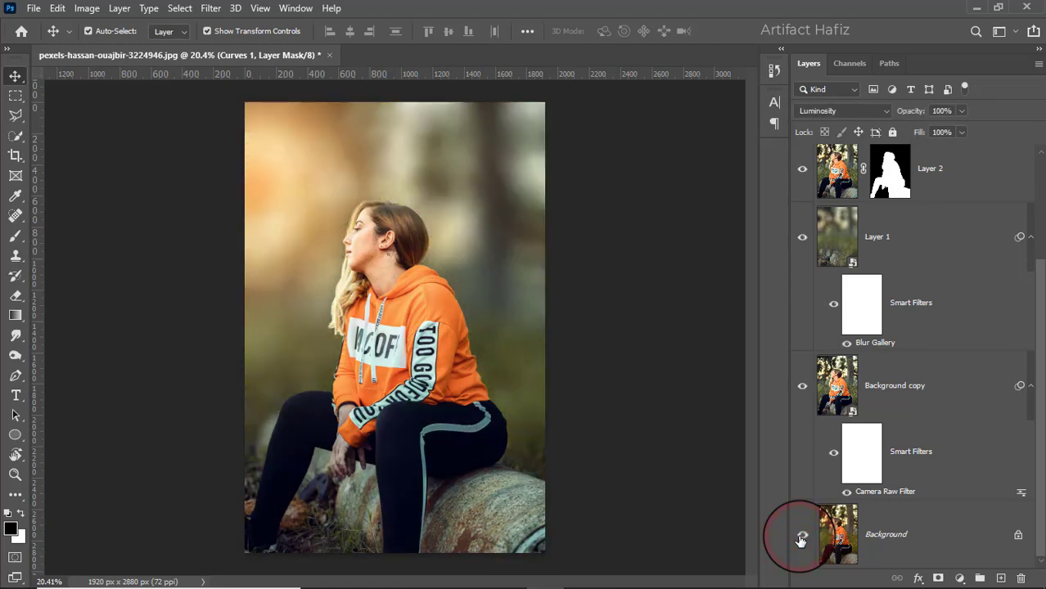